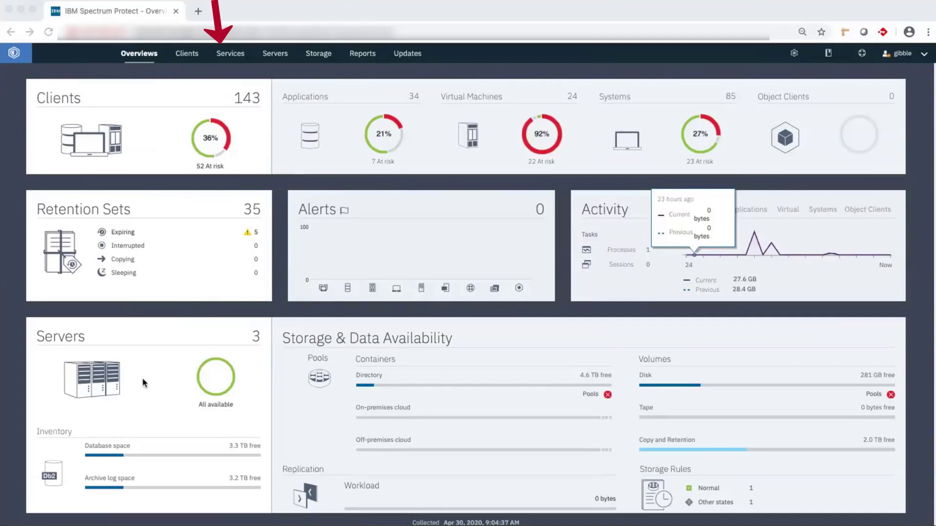
- Open the Retention Rules list from the Services menu
mouse_move(230, 53)
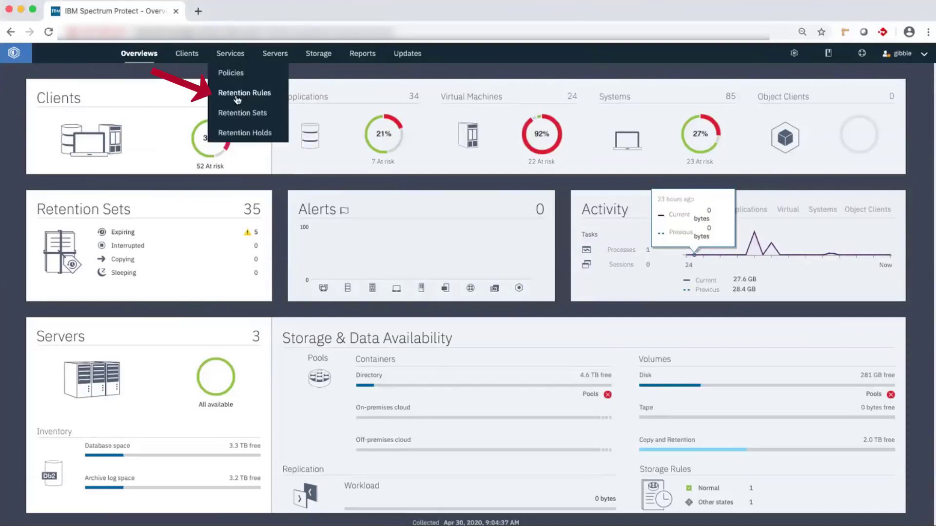
left_click(236, 96)
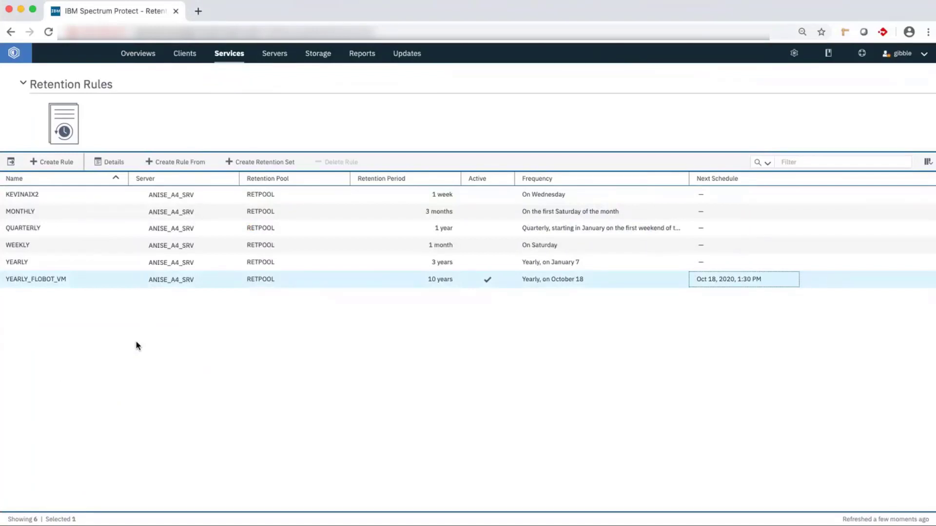
- Start a new retention rule named WEEKLY_TO_TAPE with description 'Weekly retention set'
left_click(54, 162)
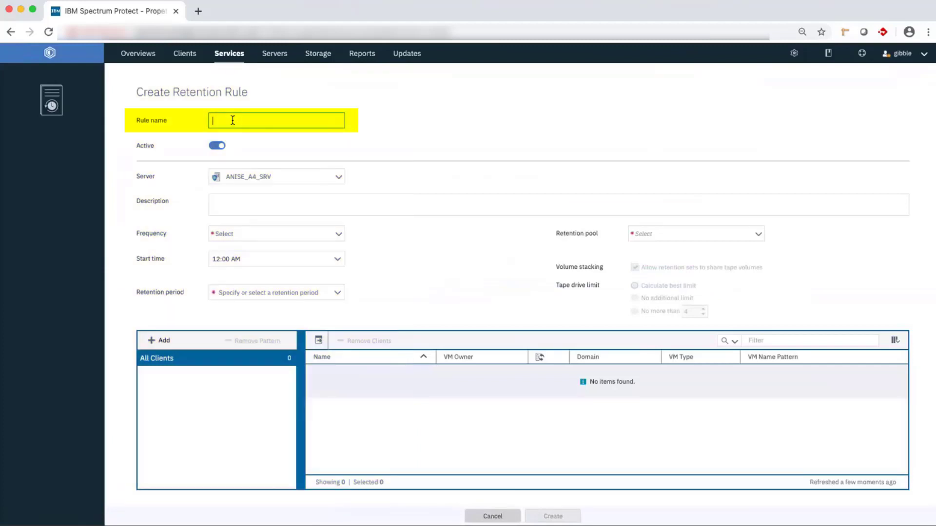
type("wEEKLY_TO")
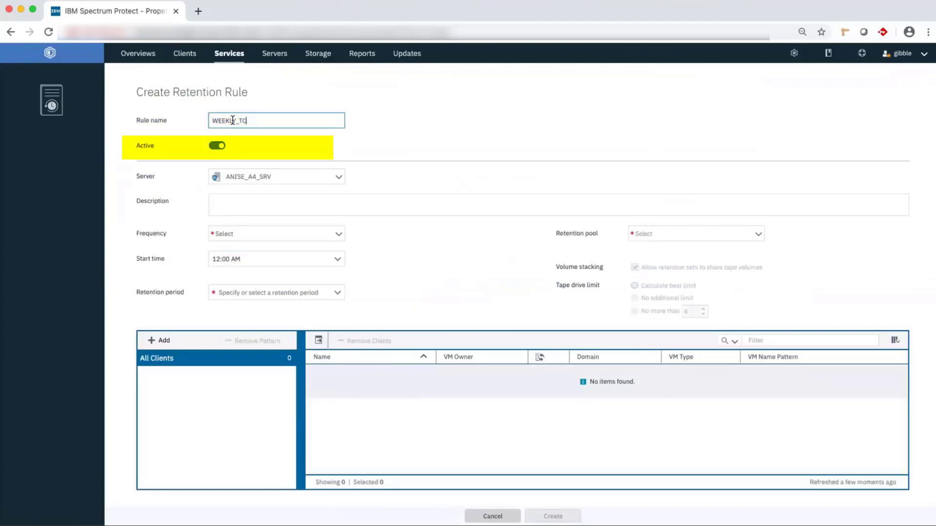
type("_TAPE")
left_click(277, 197)
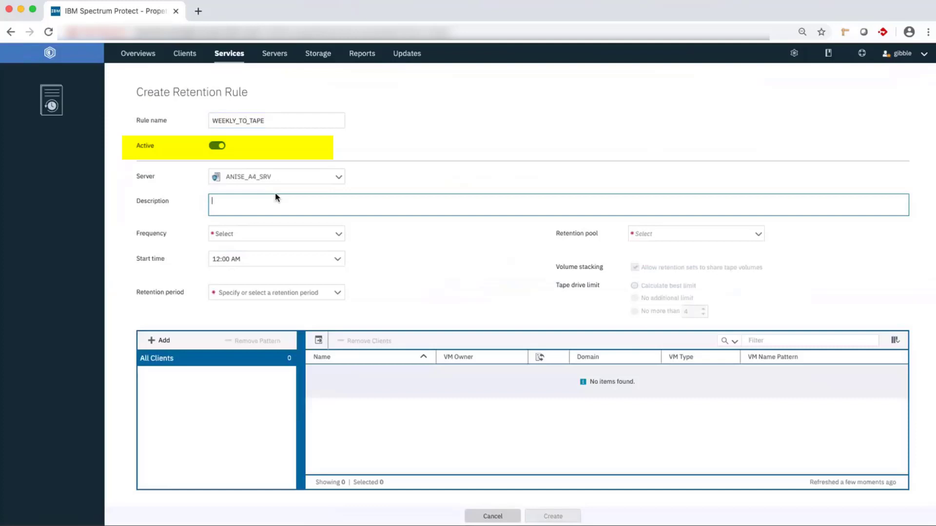
type("Weekly retention set")
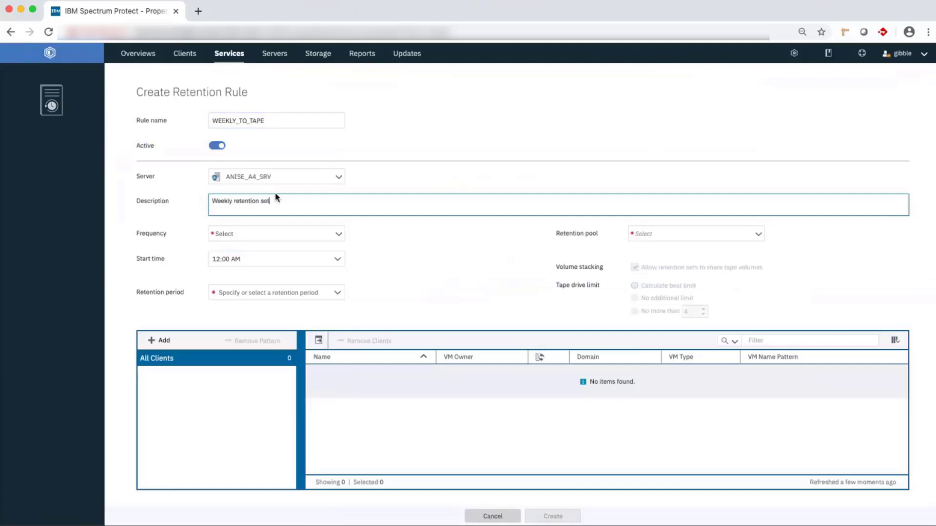
left_click(340, 236)
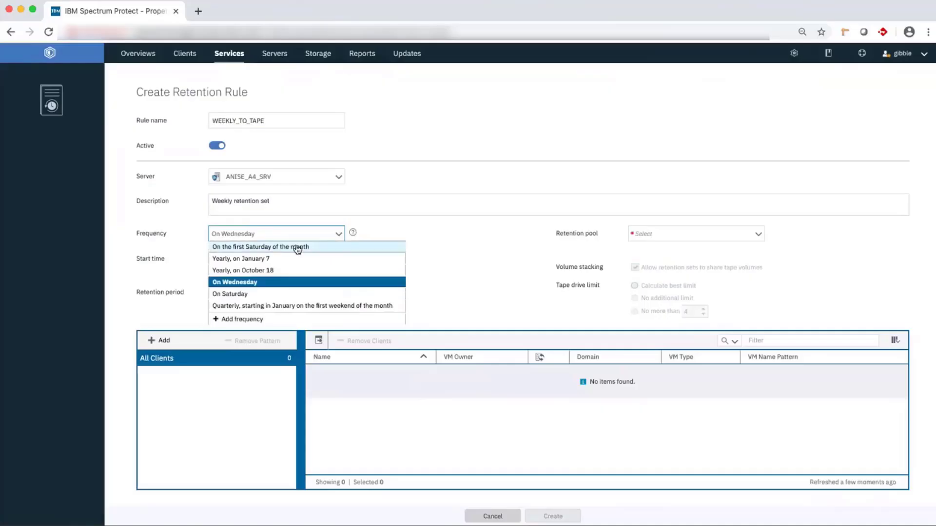
- Add a new weekly frequency for the rule that runs on Thursday
left_click(253, 319)
left_click(470, 284)
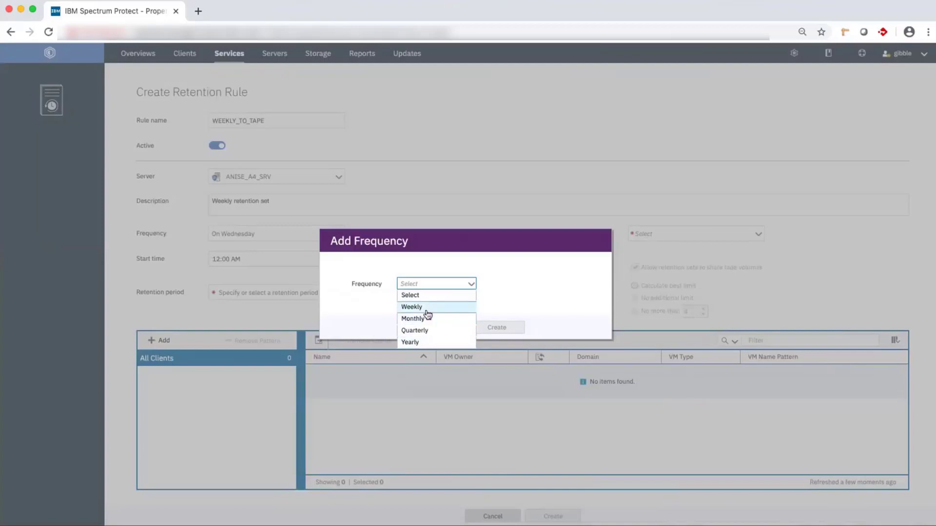
left_click(412, 307)
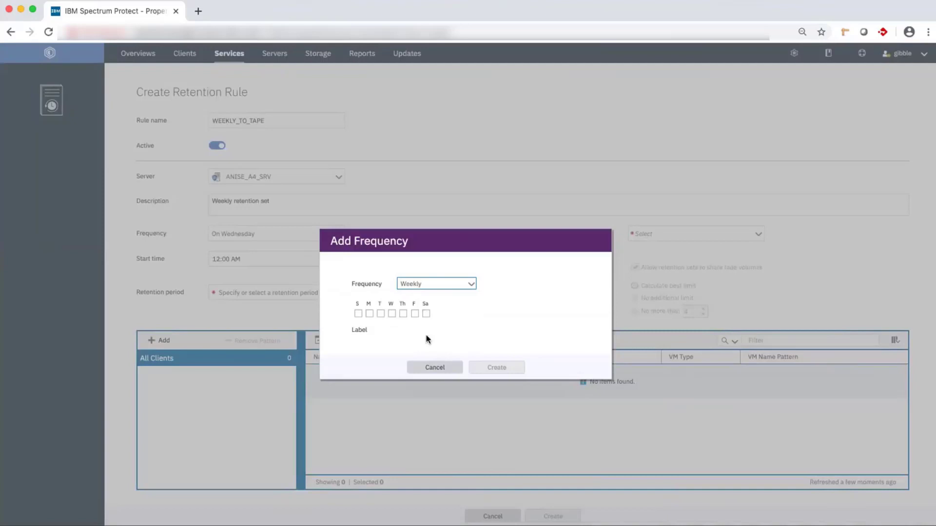
left_click(403, 314)
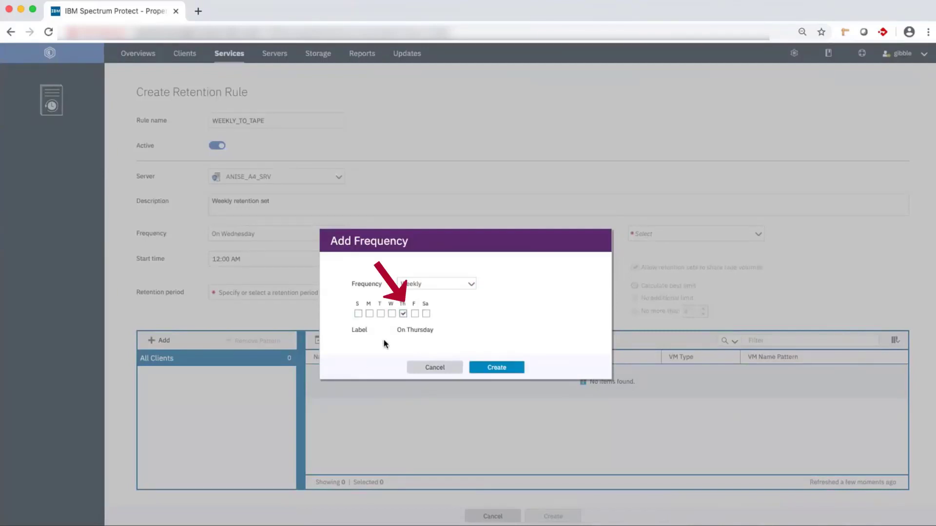
left_click(495, 369)
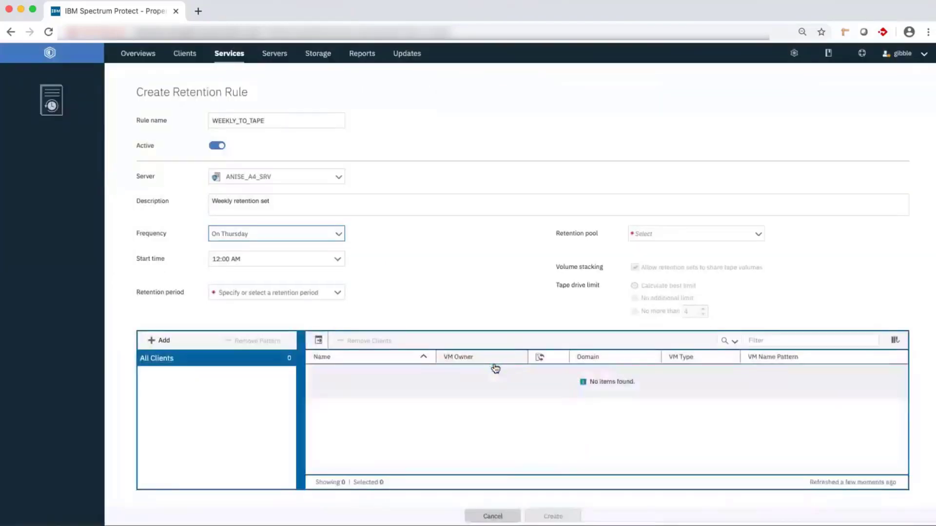
- Set the rule's start time to 9:15 AM and its retention period to 5 years
left_click(339, 261)
scroll(340, 266, "down", 10)
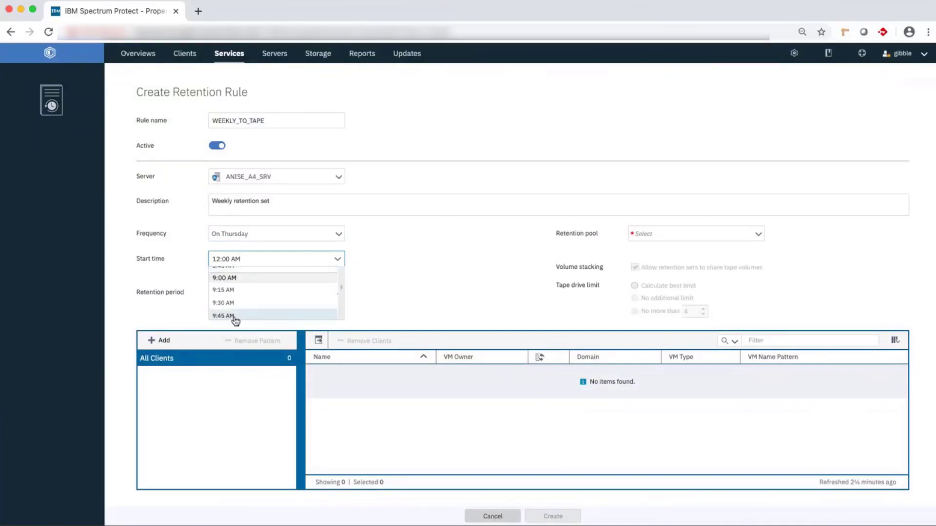
left_click(240, 290)
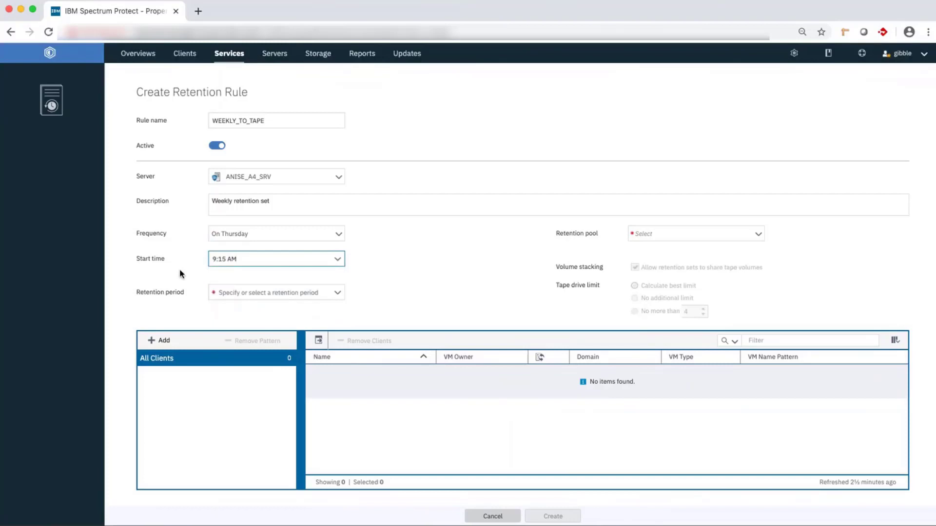
left_click(338, 294)
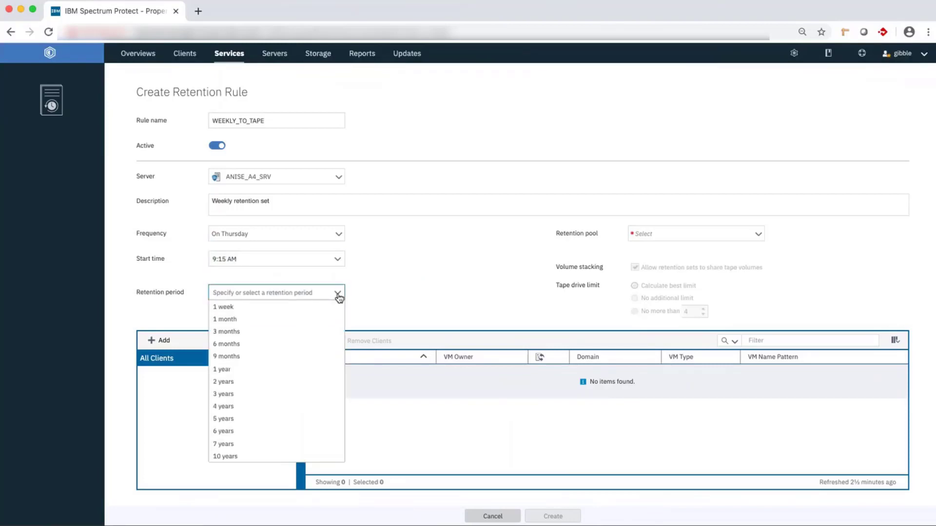
left_click(248, 422)
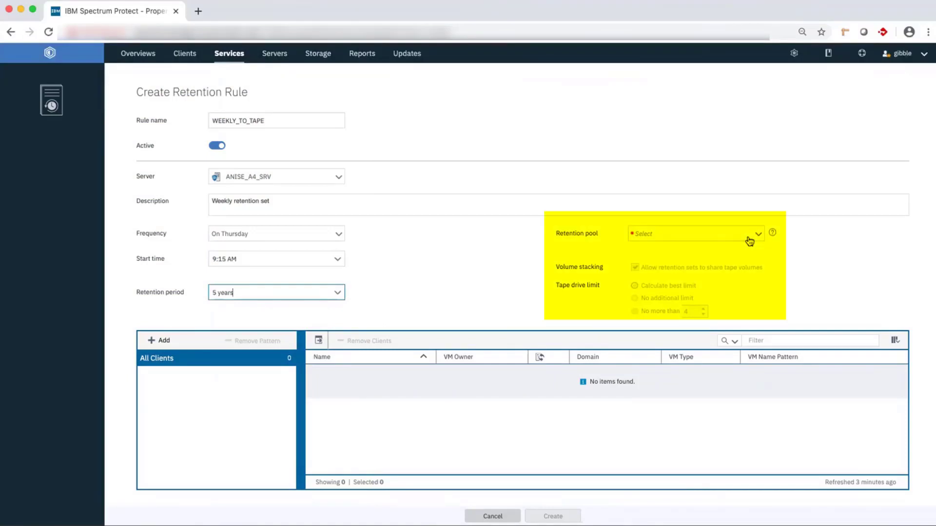
- Select RETPOOL, the only listed retention pool, for the WEEKLY_TO_TAPE rule
mouse_move(772, 237)
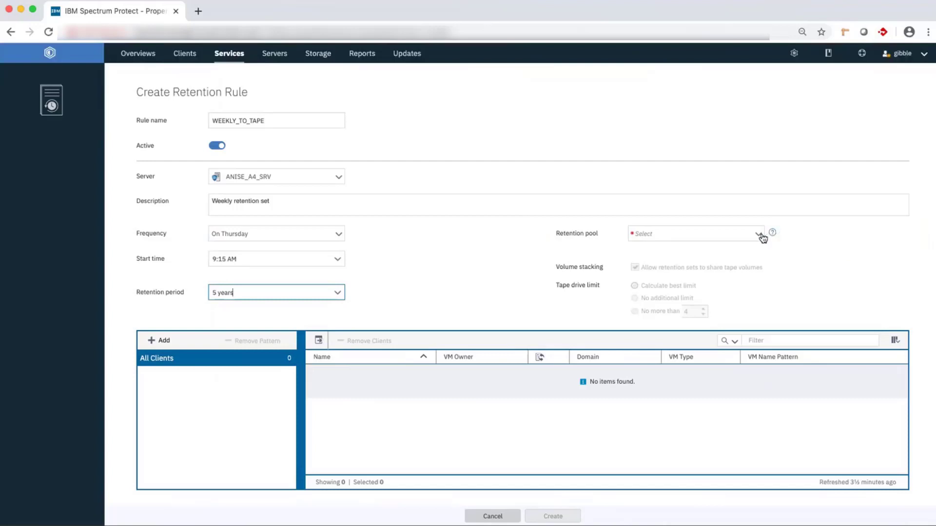
left_click(760, 237)
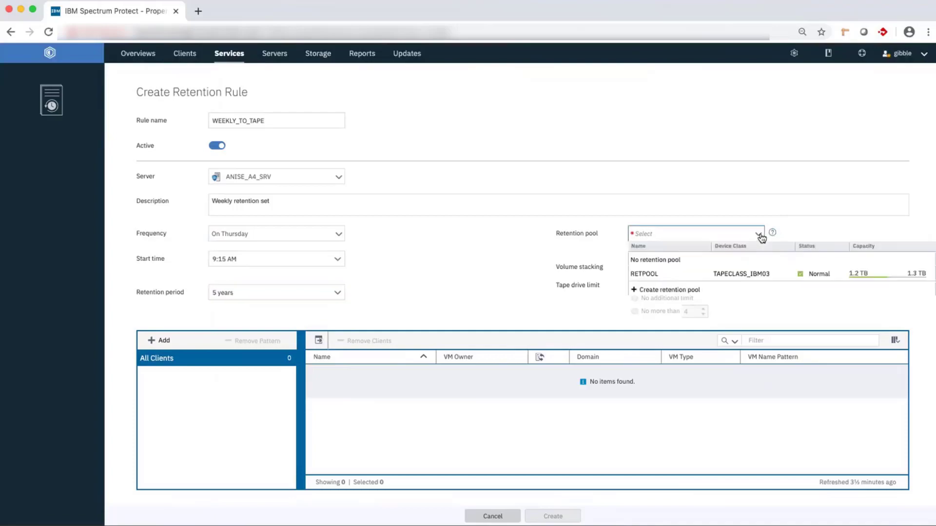
left_click(660, 274)
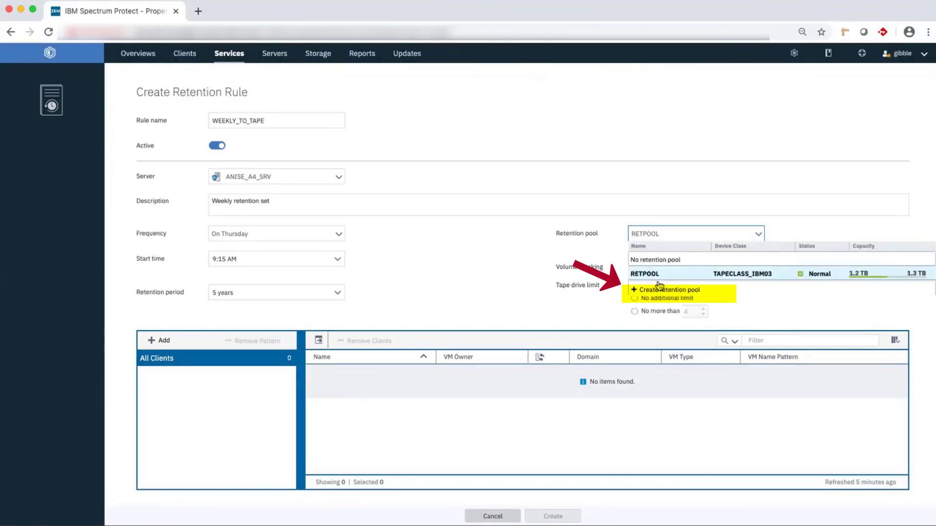
- Begin a new retention storage pool named RETPOOL2 in the Add Storage Pool dialog
left_click(659, 289)
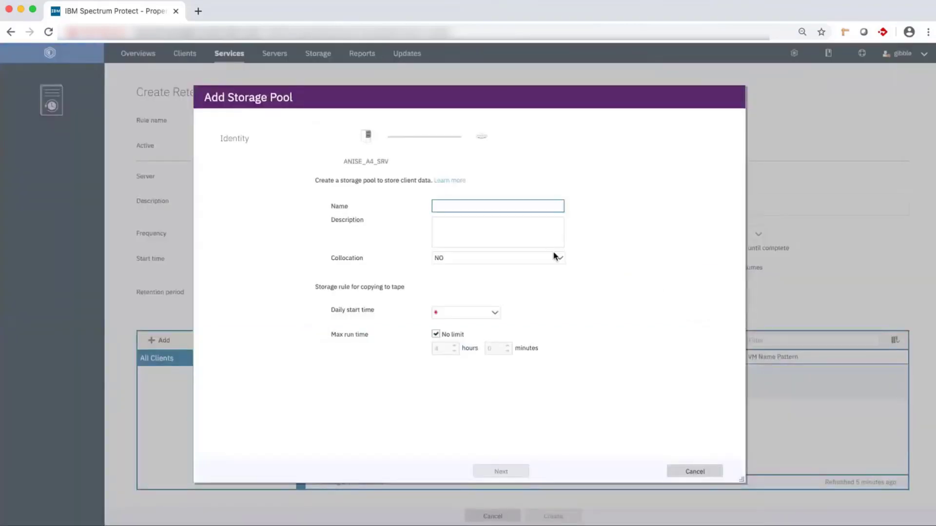
type("RETPOOL2")
left_click(462, 221)
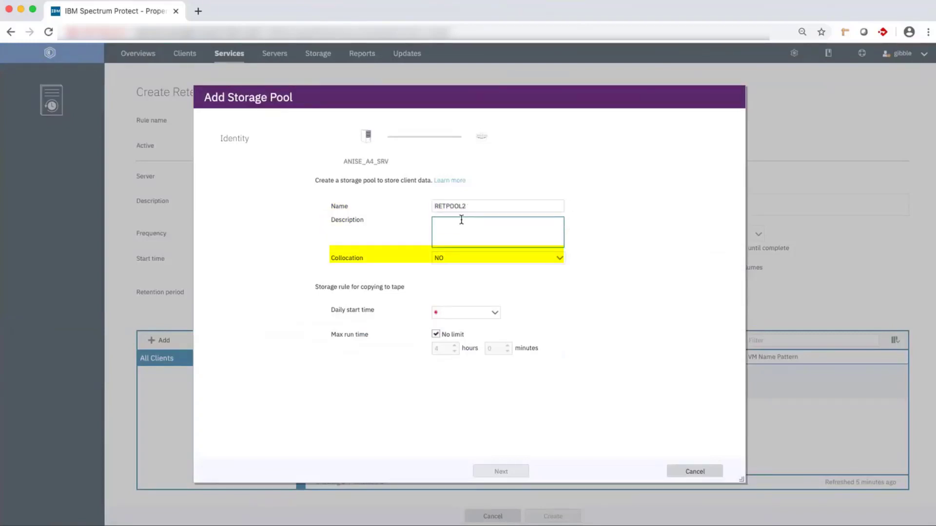
mouse_move(573, 261)
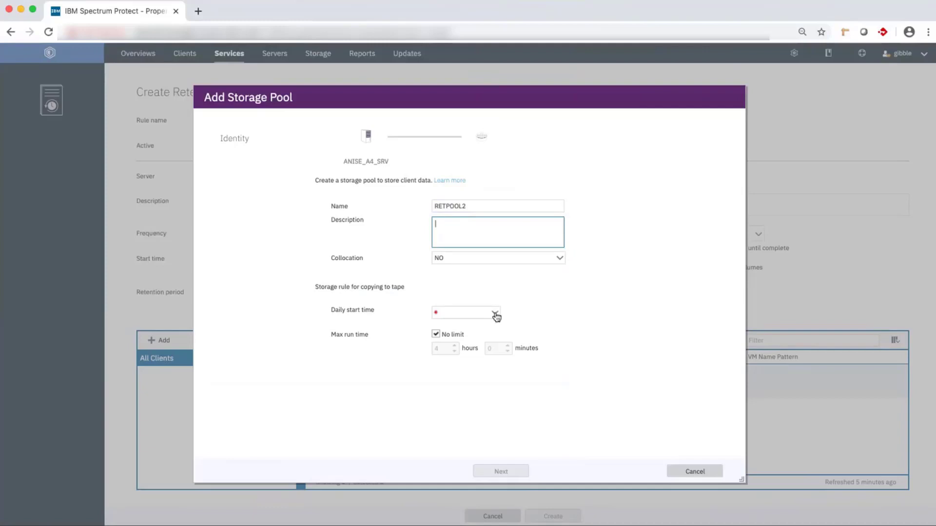
- Set RETPOOL2's daily tape copy start time to 4:00 AM
mouse_move(439, 308)
left_click(495, 313)
scroll(472, 338, "up", 3)
scroll(472, 338, "up", 3)
left_click(470, 333)
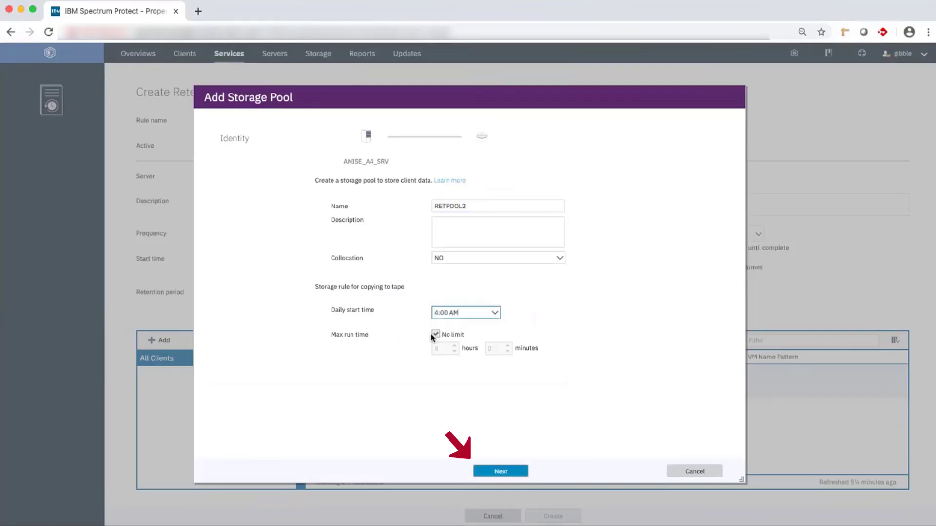
- Move to the device class page and choose TAPECLASS_IBM03 for RETPOOL2
left_click(498, 474)
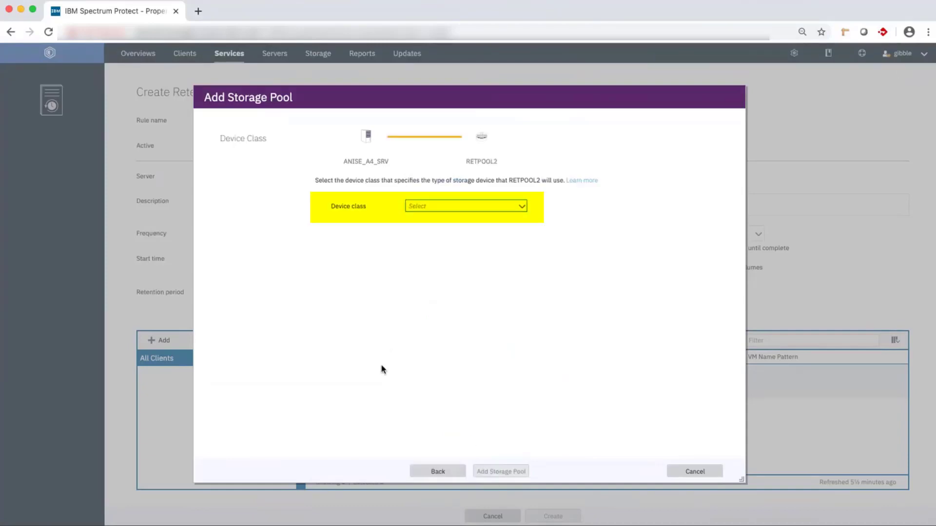
left_click(437, 473)
left_click(436, 480)
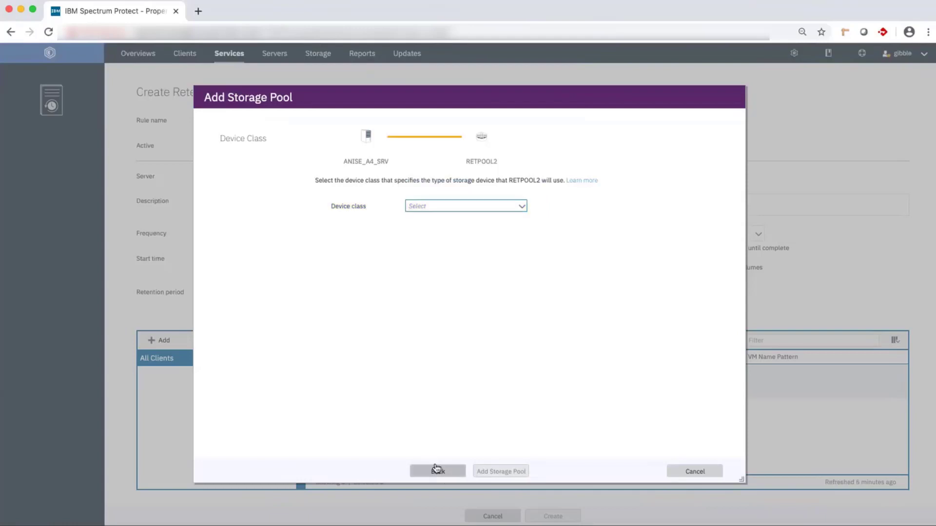
left_click(507, 207)
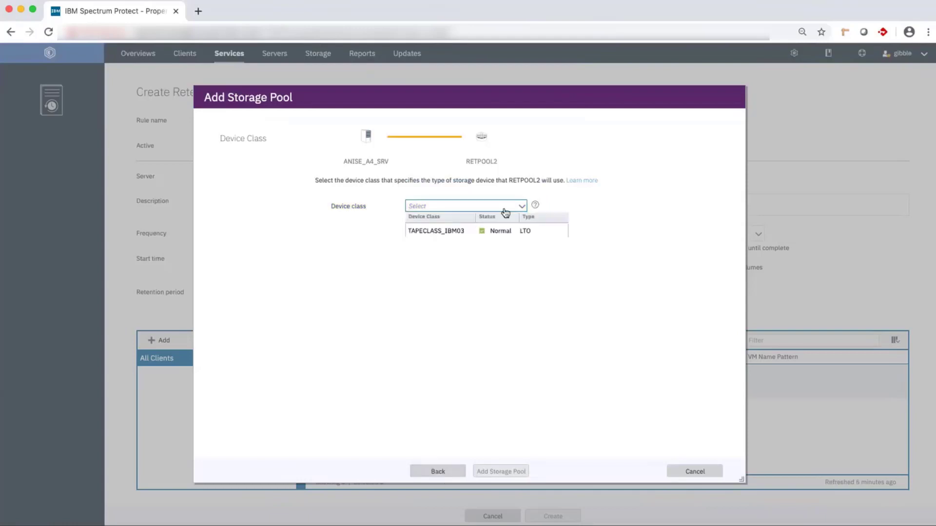
left_click(462, 235)
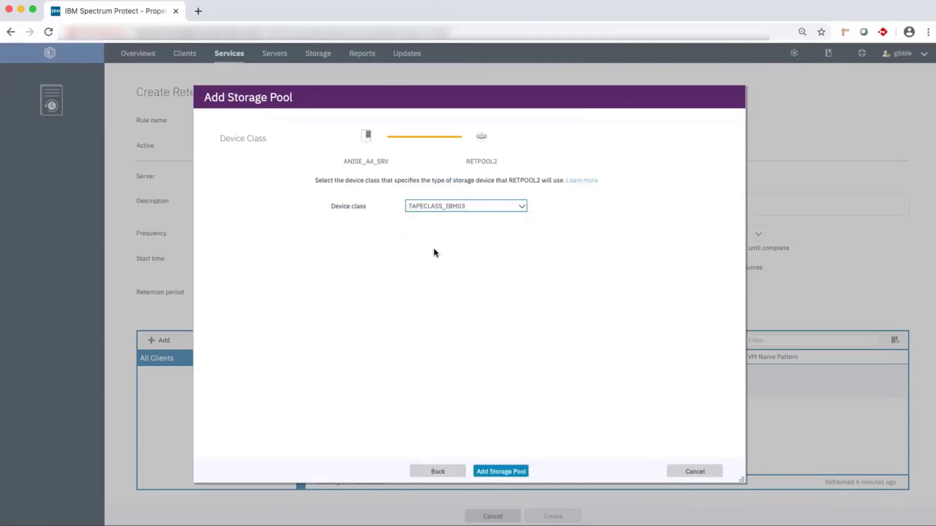
- Create the RETPOOL2 storage pool and close the results dialog
left_click(492, 473)
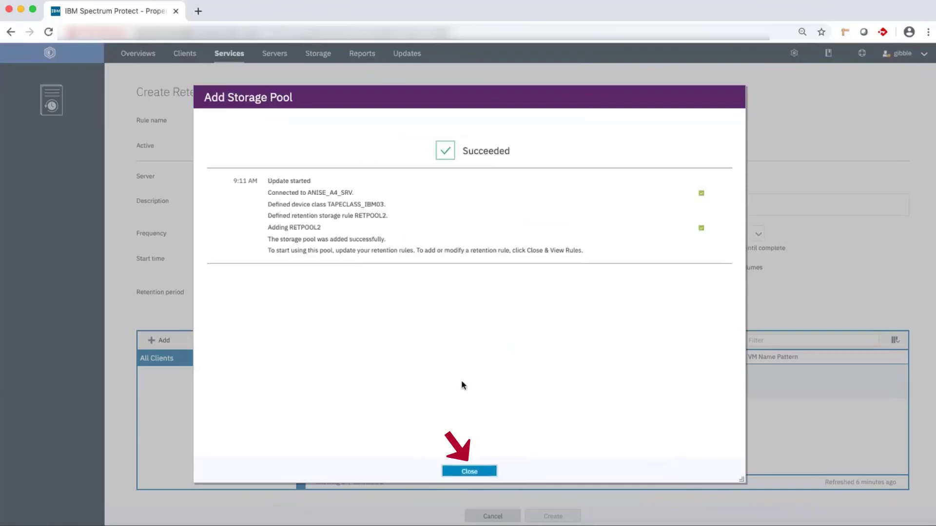
left_click(464, 472)
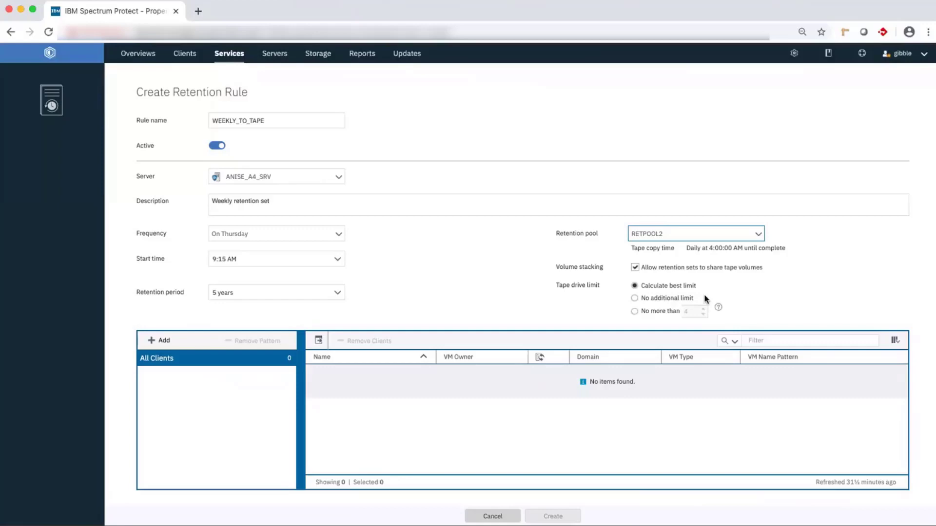
mouse_move(718, 310)
left_click(807, 323)
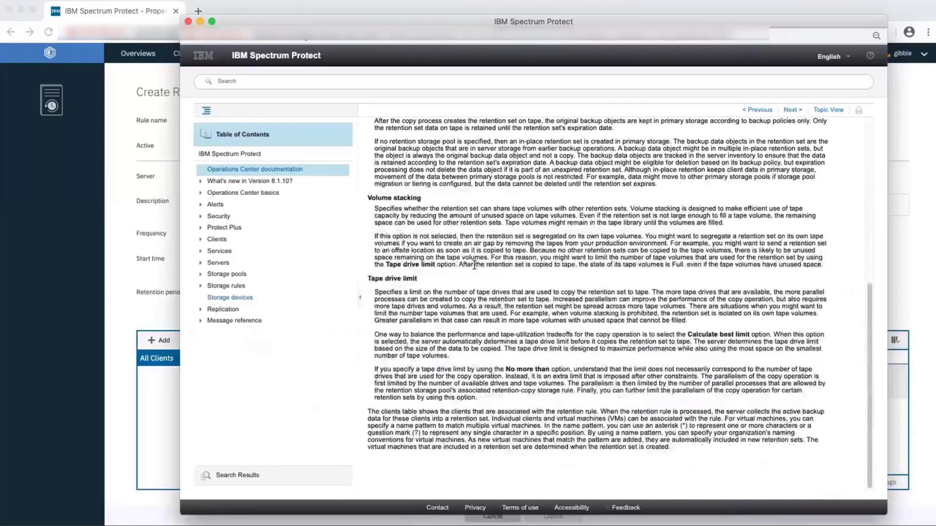
left_click(187, 22)
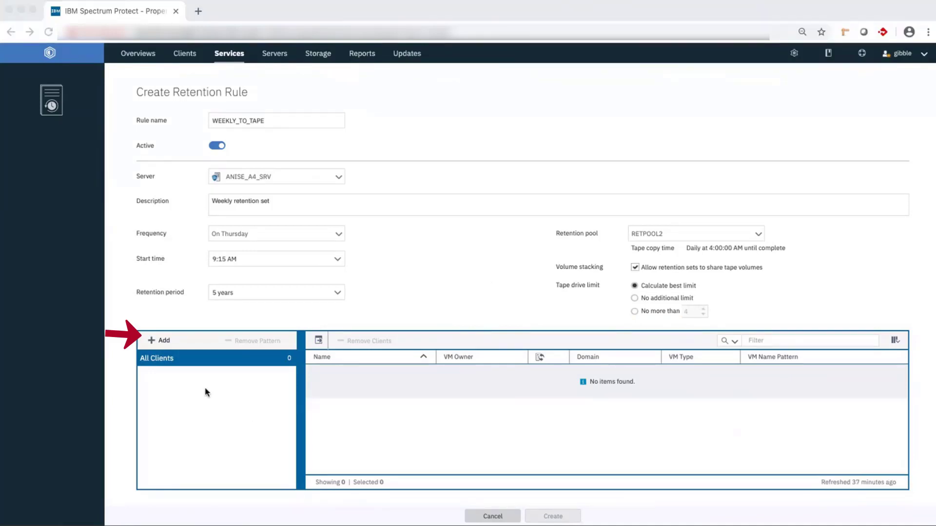
- Open the + Add options above the All Clients list of WEEKLY_TO_TAPE
left_click(163, 341)
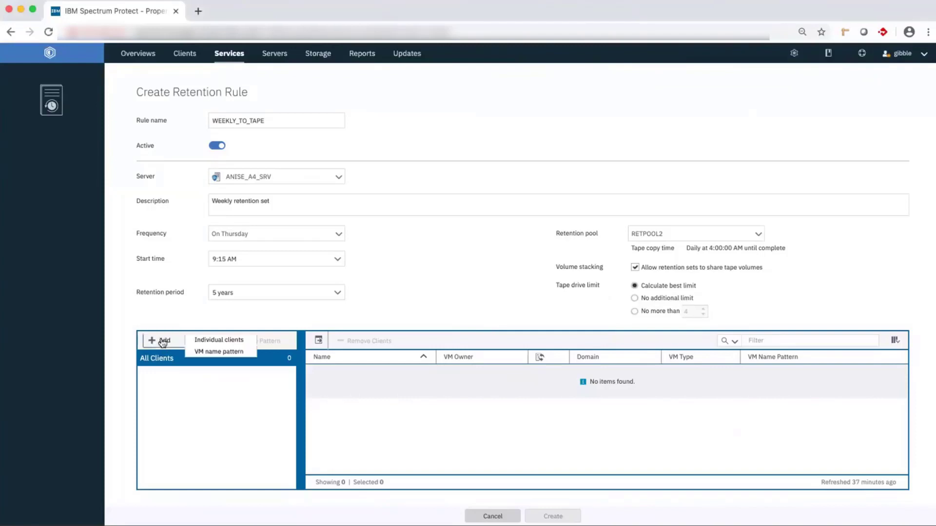
- Add the individual clients AIX, AIX2 and ANISE to the rule
left_click(228, 339)
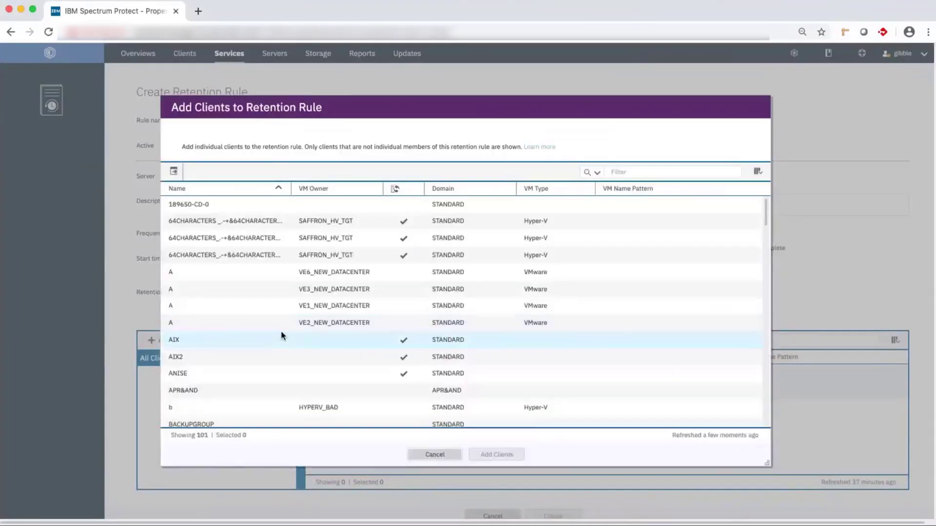
scroll(281, 334, "down", 3)
left_click(211, 271)
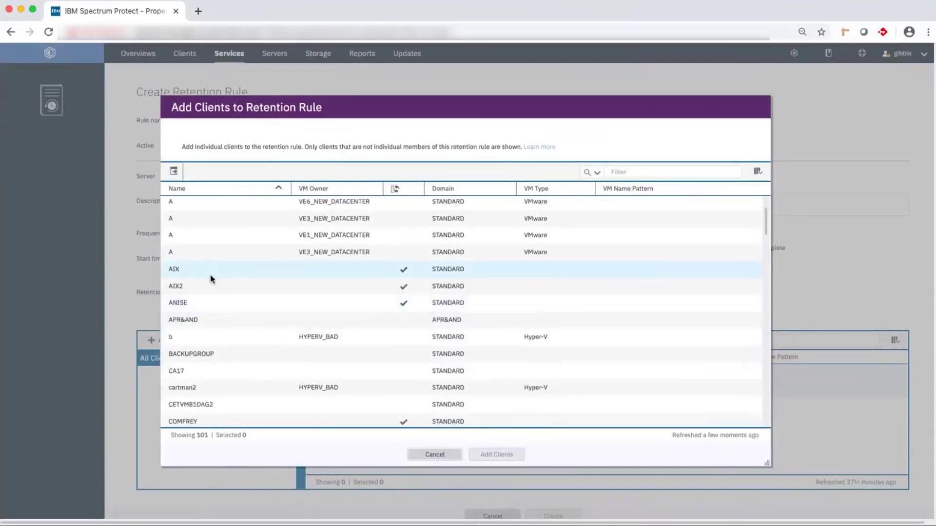
left_click(212, 303, "shift")
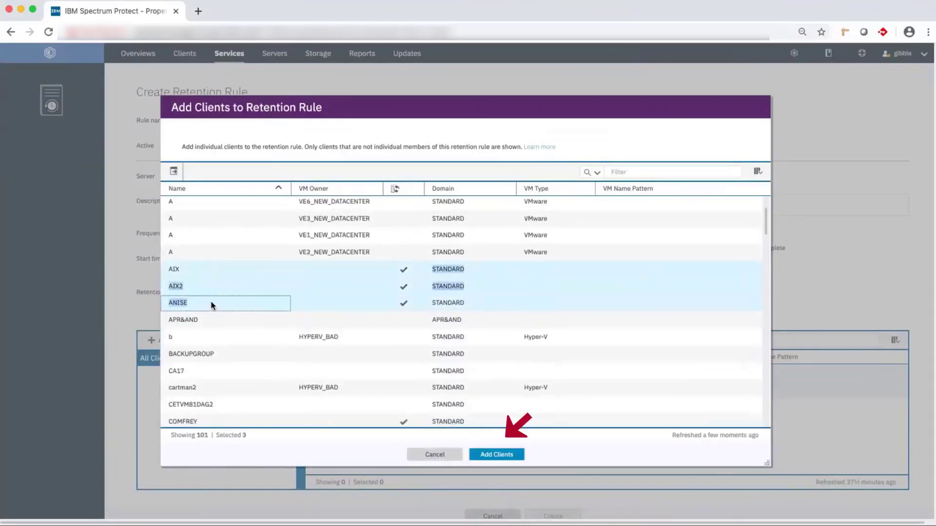
left_click(489, 457)
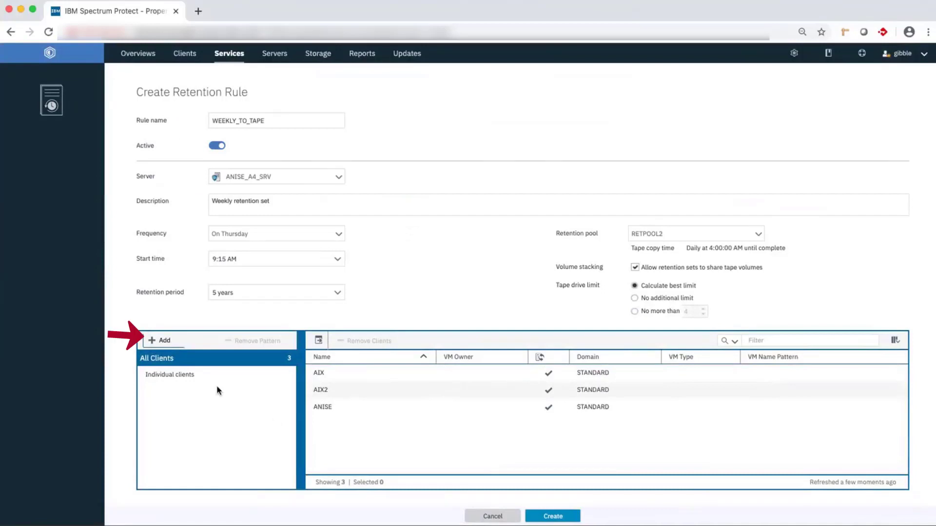
- Set up a VM name pattern with owner HYPERV and pattern *, then show its matches
left_click(175, 345)
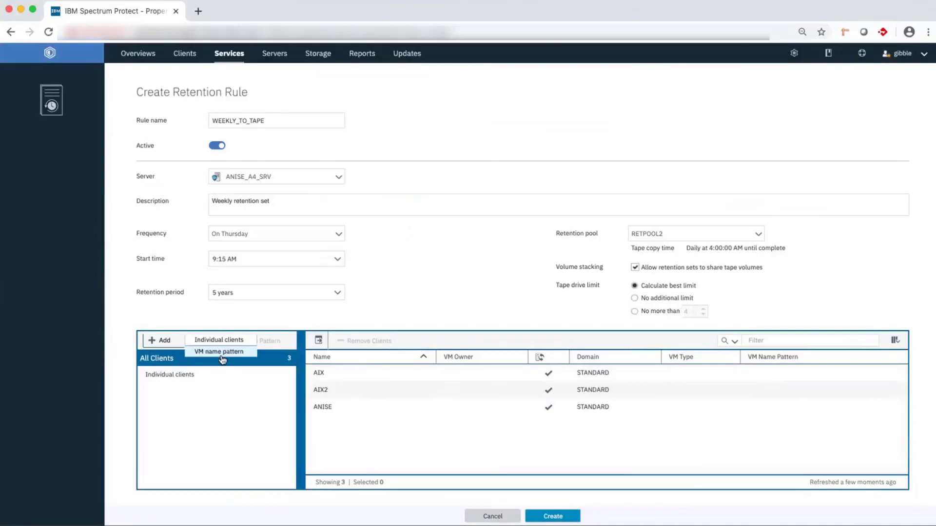
left_click(221, 355)
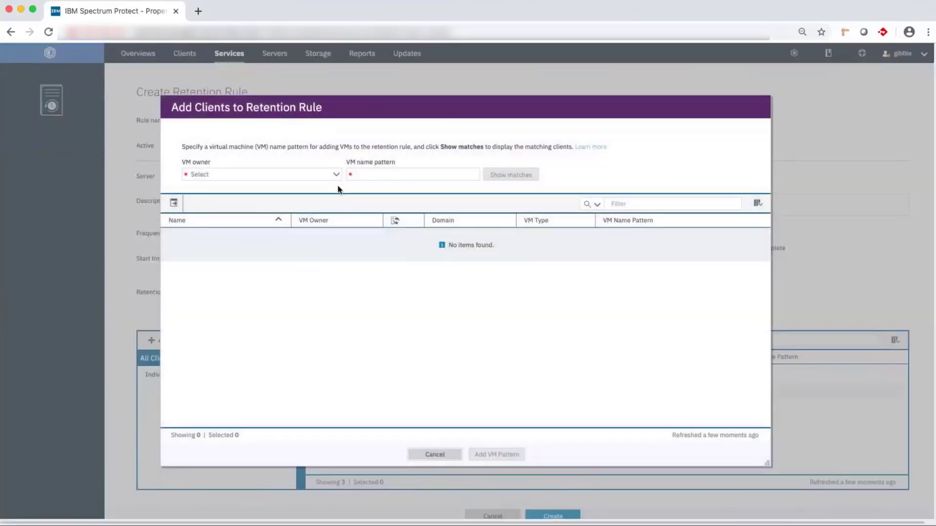
left_click(336, 174)
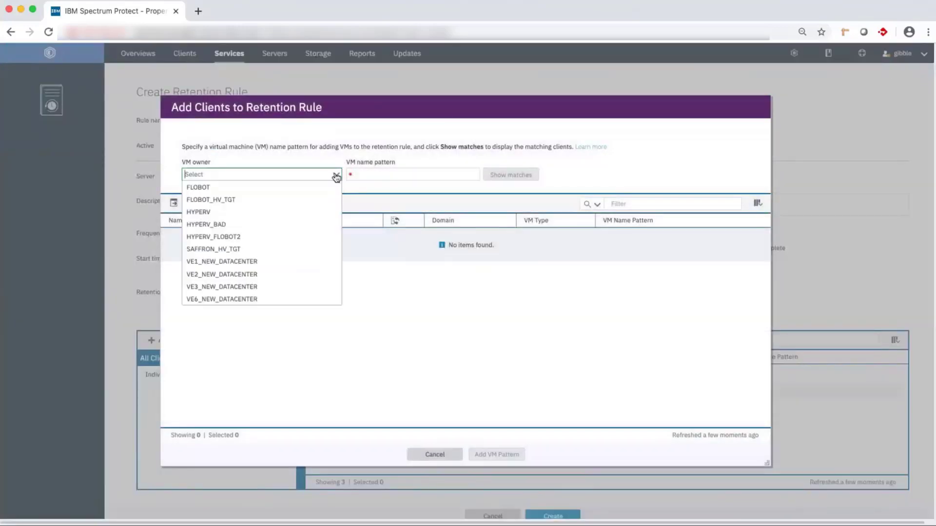
left_click(267, 212)
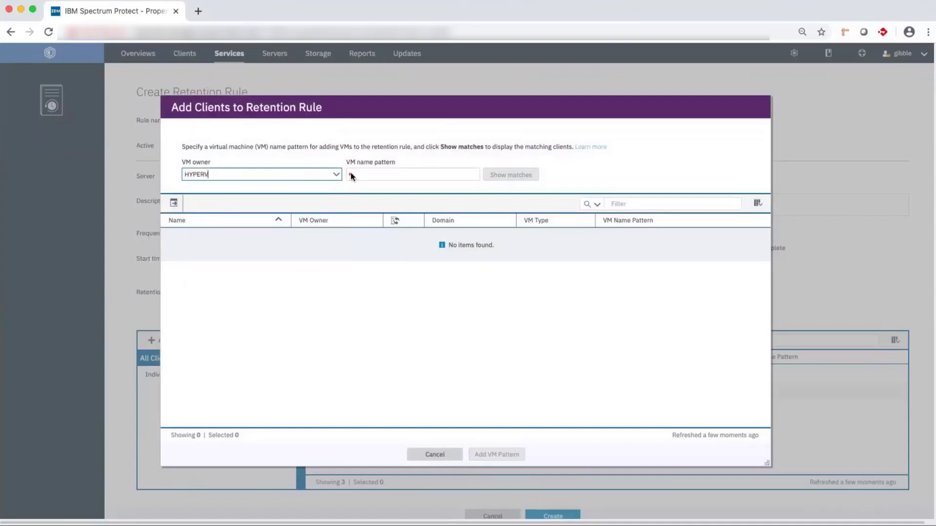
left_click(361, 174)
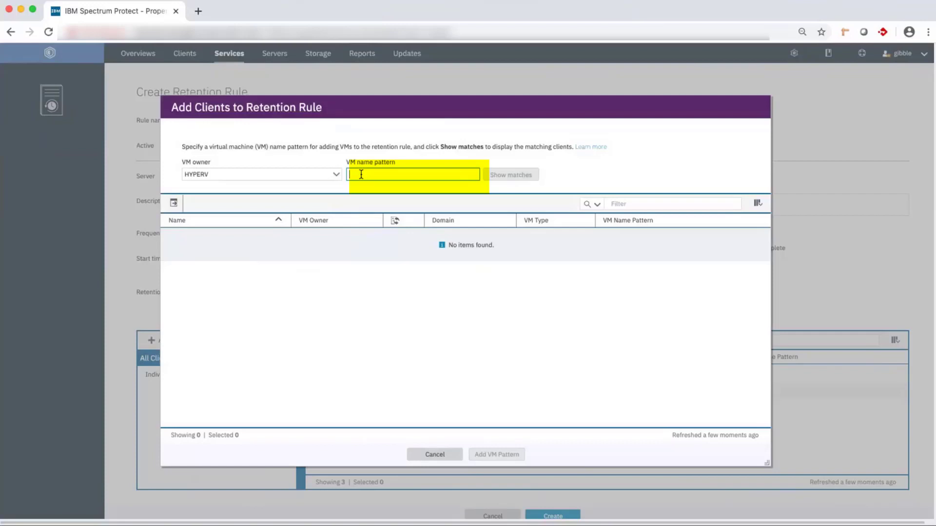
type("*")
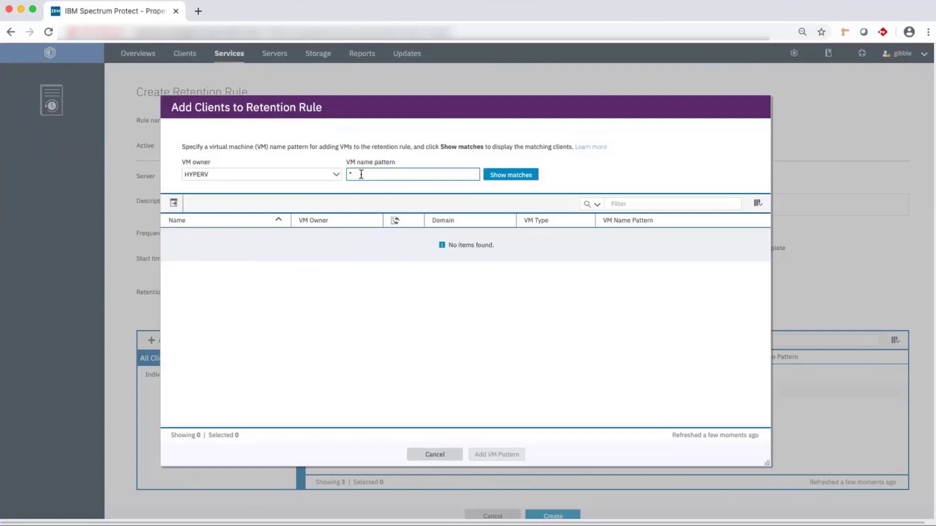
left_click(521, 177)
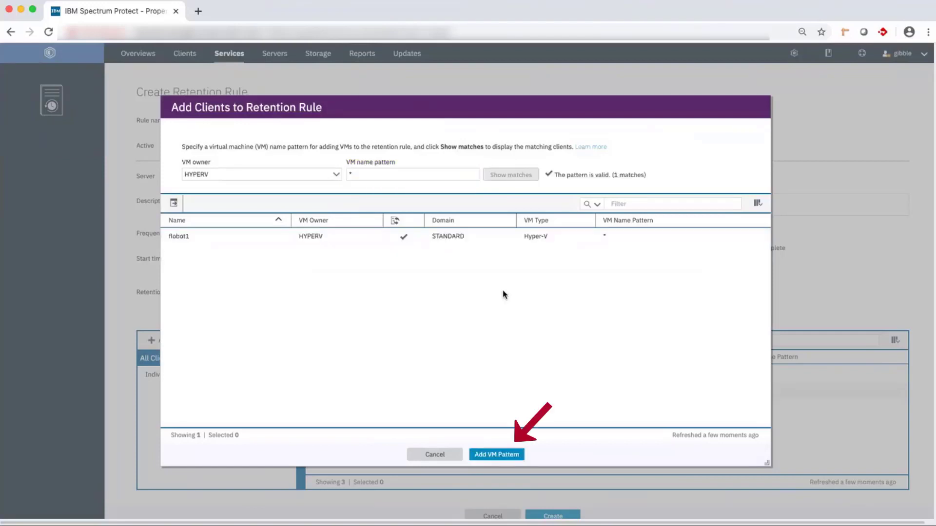
- Add the HYPERV:* pattern, create the WEEKLY_TO_TAPE rule, and review its creation details
left_click(493, 456)
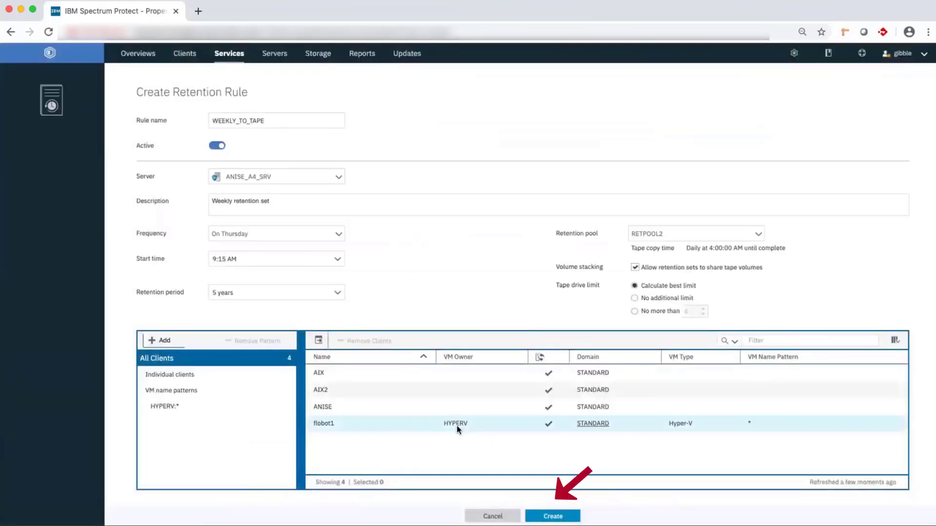
left_click(554, 517)
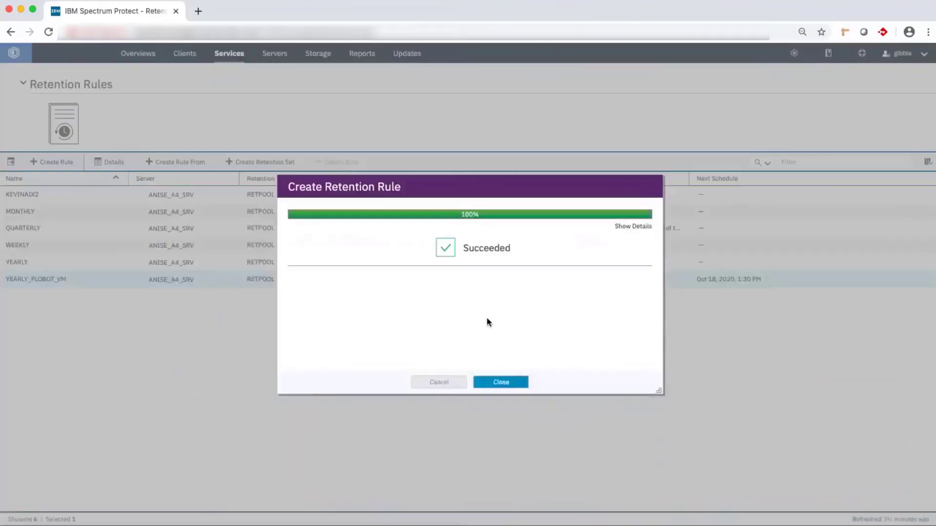
left_click(638, 227)
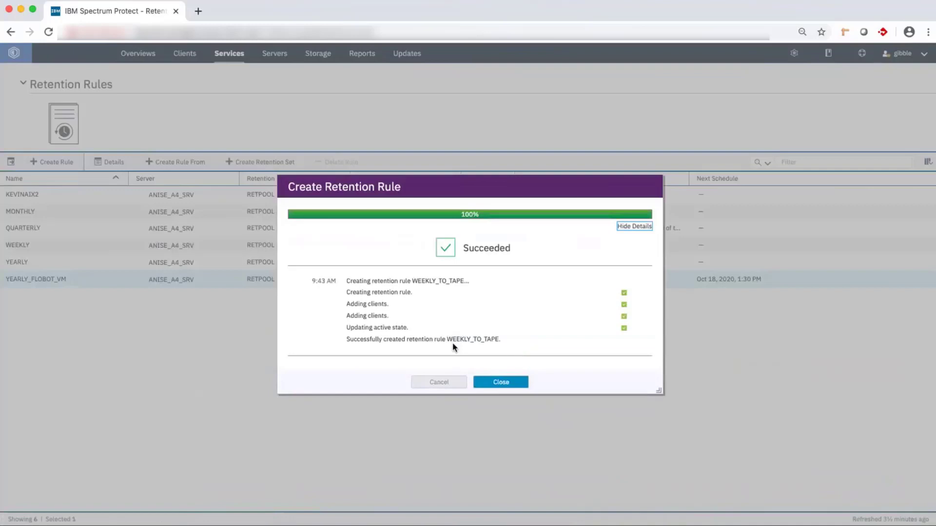
left_click(499, 382)
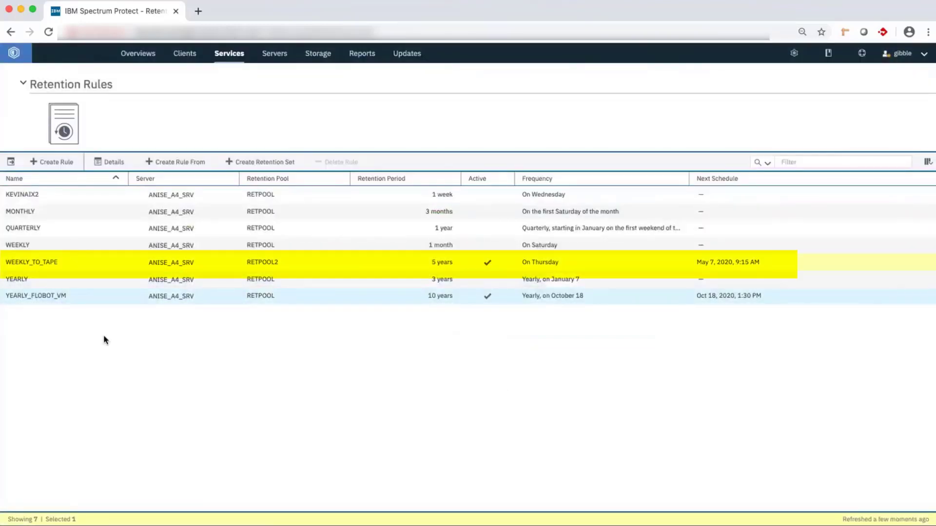
- Select the new WEEKLY_TO_TAPE rule, then locate RETPOOL2 in Storage Rules
left_click(90, 264)
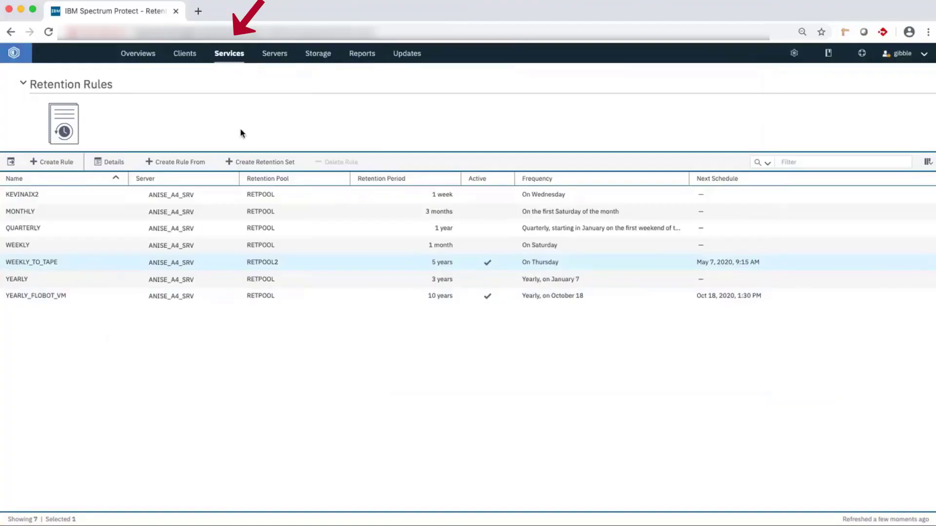
mouse_move(230, 55)
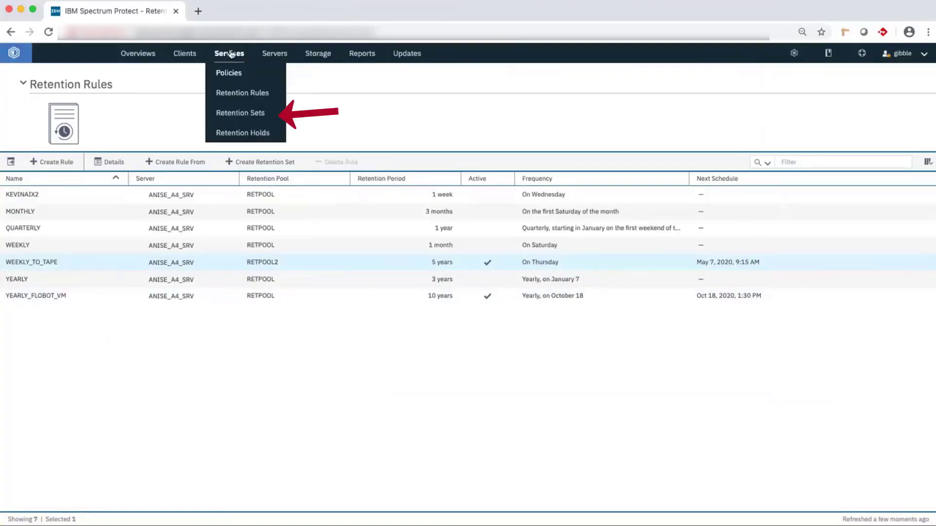
left_click(235, 113)
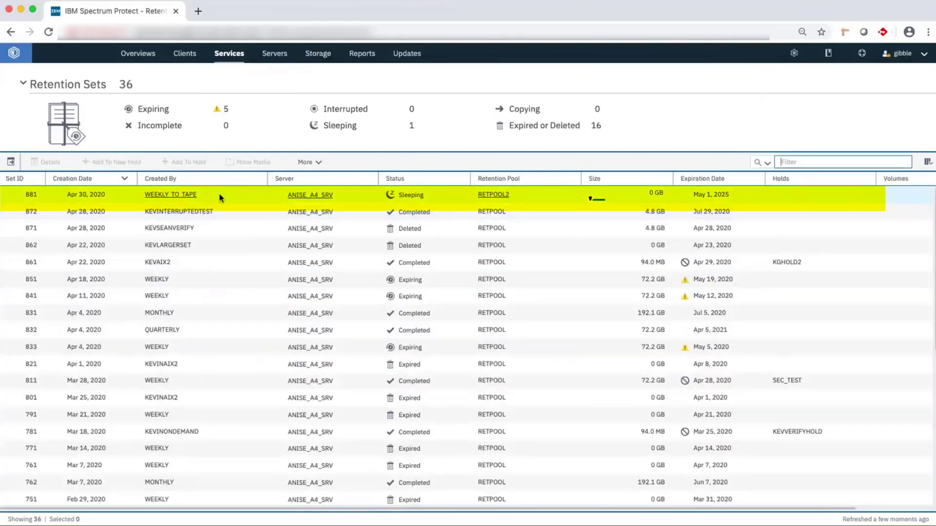
mouse_move(408, 195)
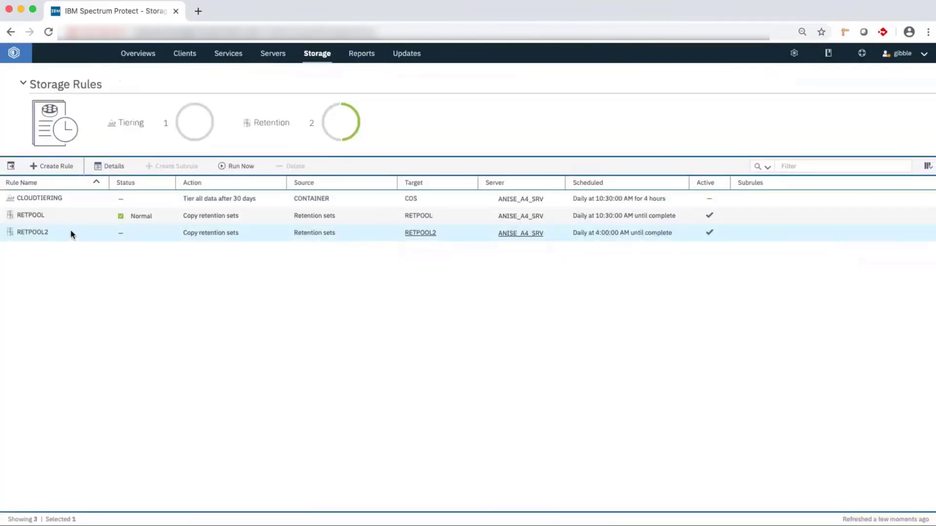
- Run the RETPOOL2 storage rule immediately and confirm it started
left_click(70, 233)
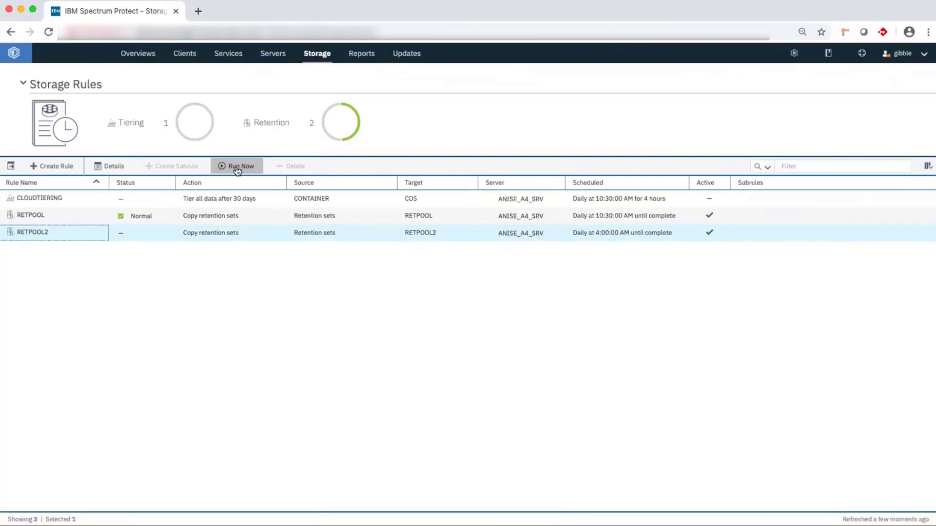
left_click(236, 166)
left_click(498, 371)
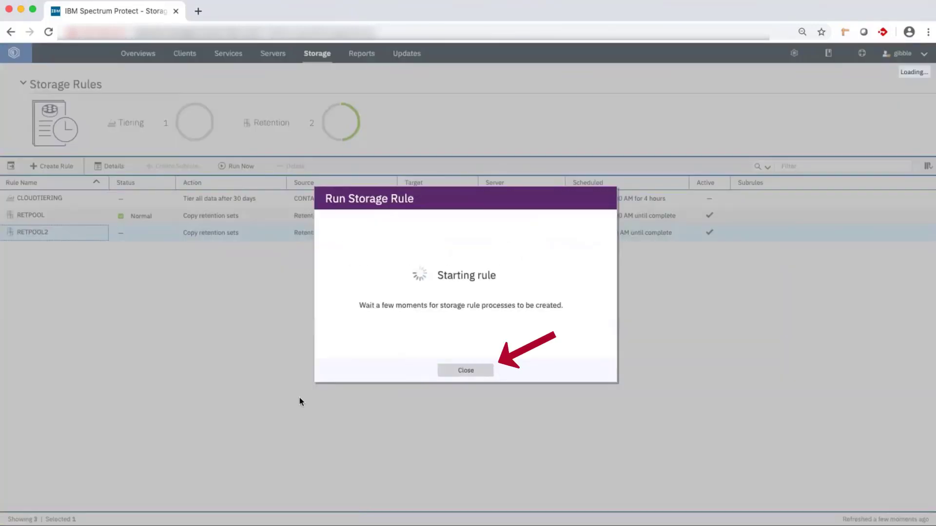
left_click(466, 370)
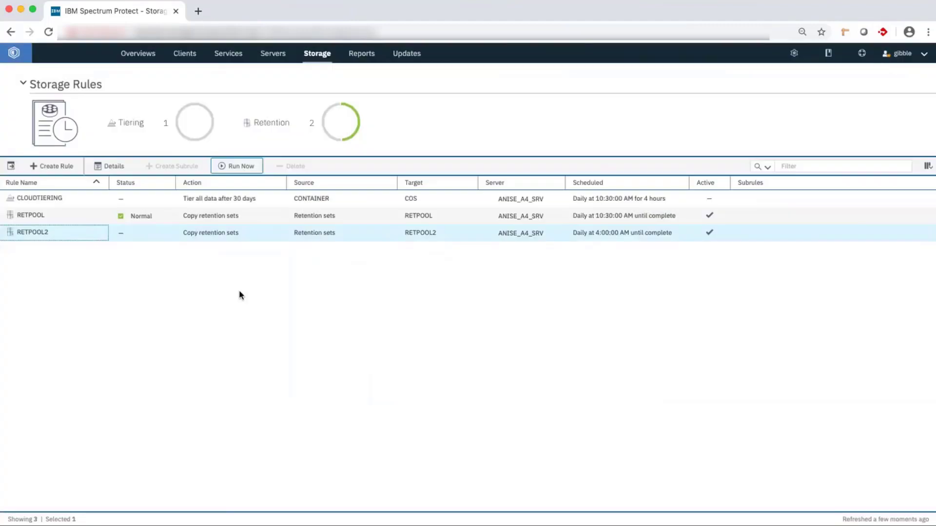
- Open the Retention Sets list from the Services menu to reach set 881
mouse_move(260, 63)
mouse_move(234, 54)
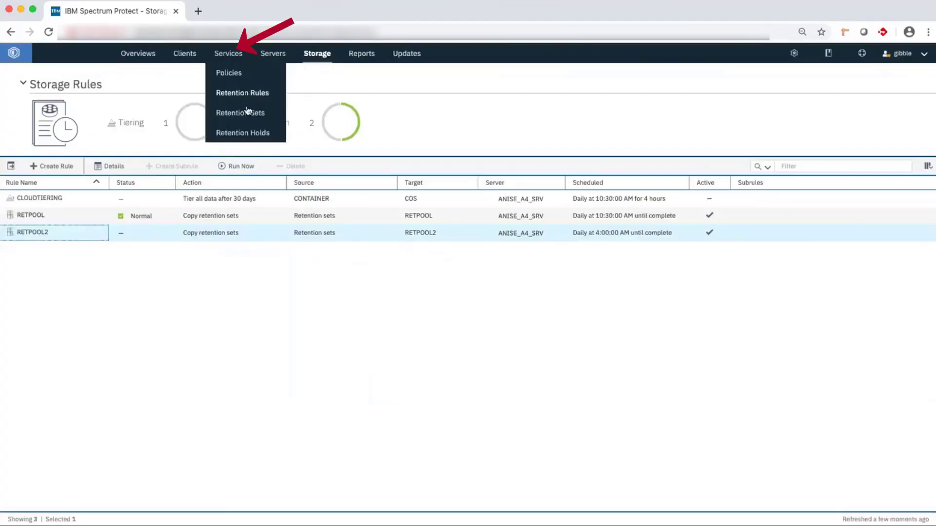
left_click(248, 115)
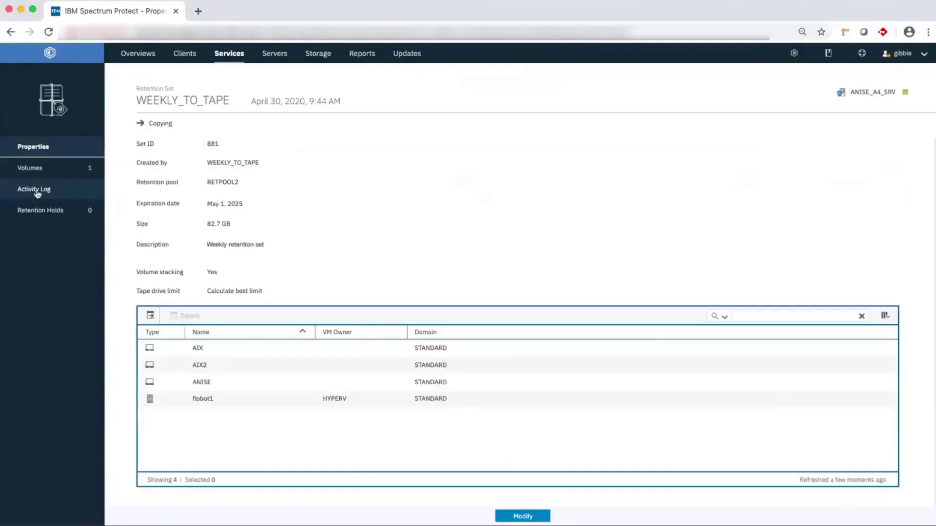
- Read WEEKLY_TO_TAPE's activity log messages, then view its tape volume JDT042L3
left_click(36, 191)
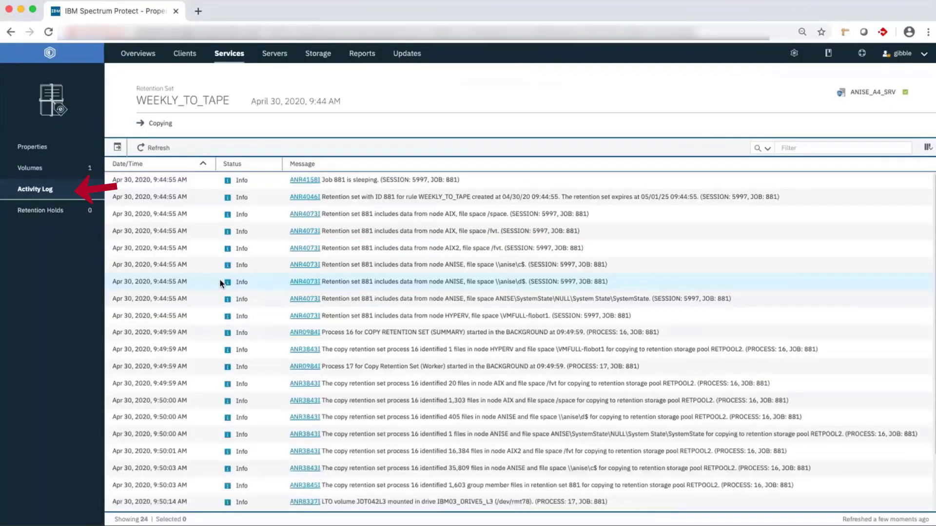
scroll(225, 286, "down", 4)
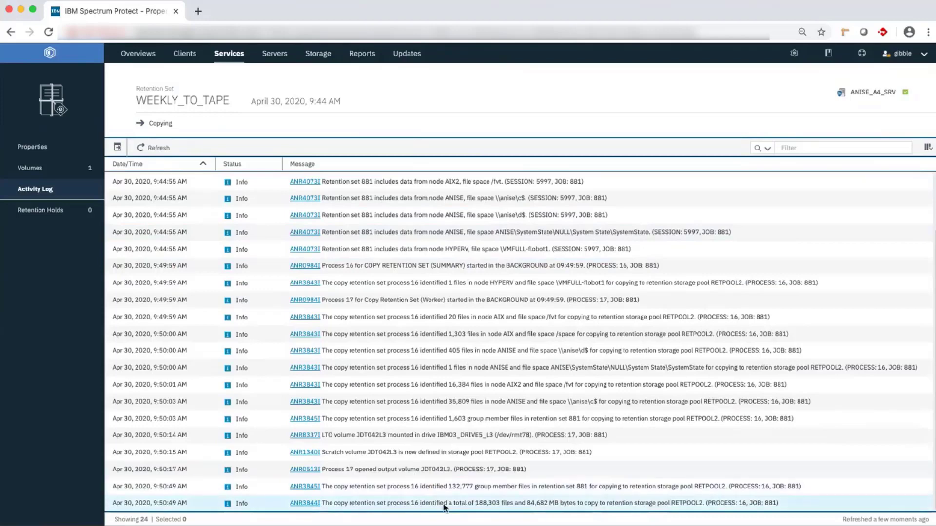
left_click(30, 167)
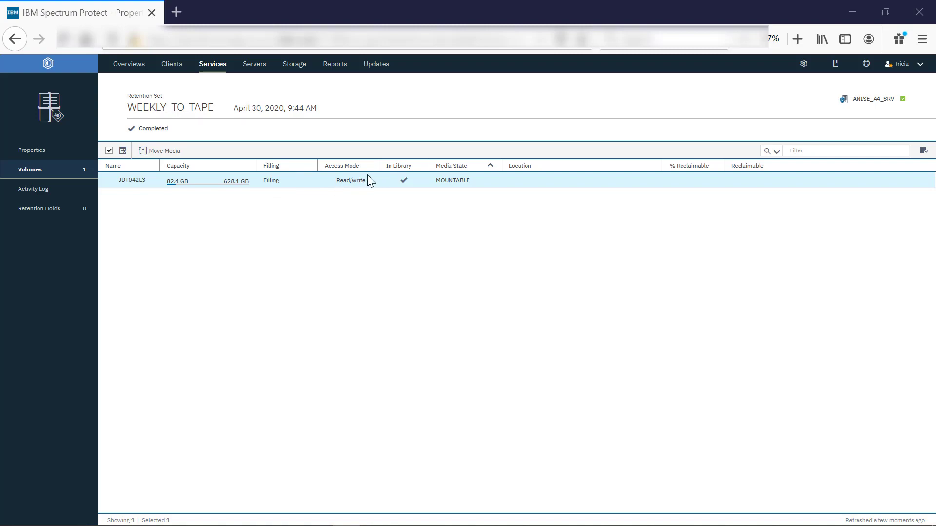
- Show Storage Pools filtered to retention pools RETPOOL and RETPOOL2
left_click(448, 166)
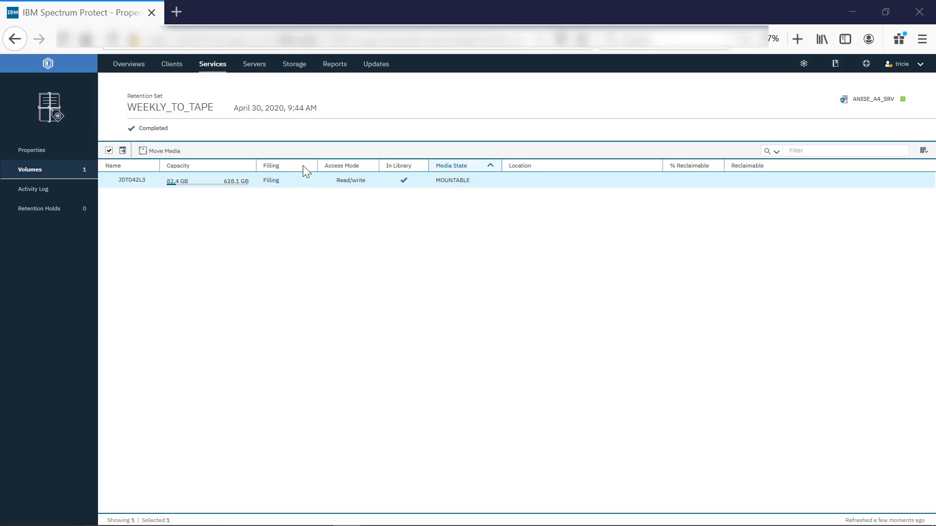
mouse_move(298, 71)
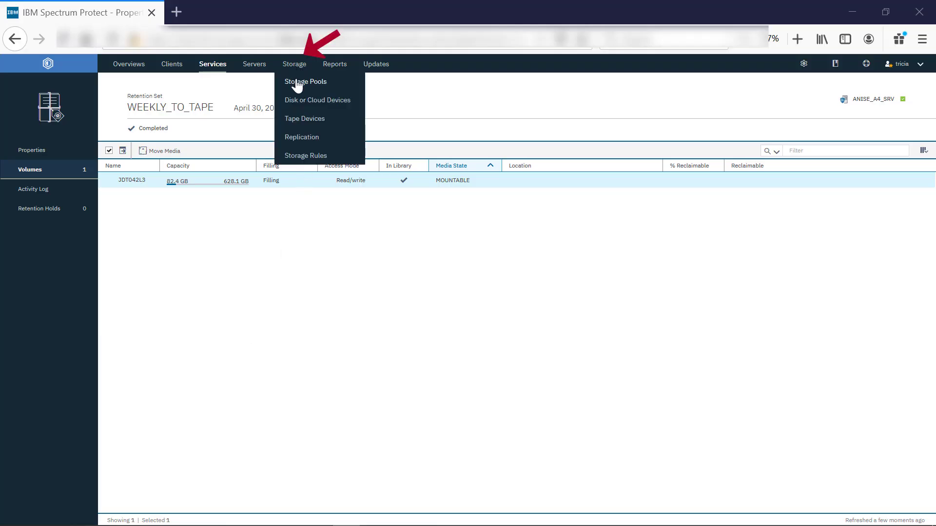
left_click(298, 85)
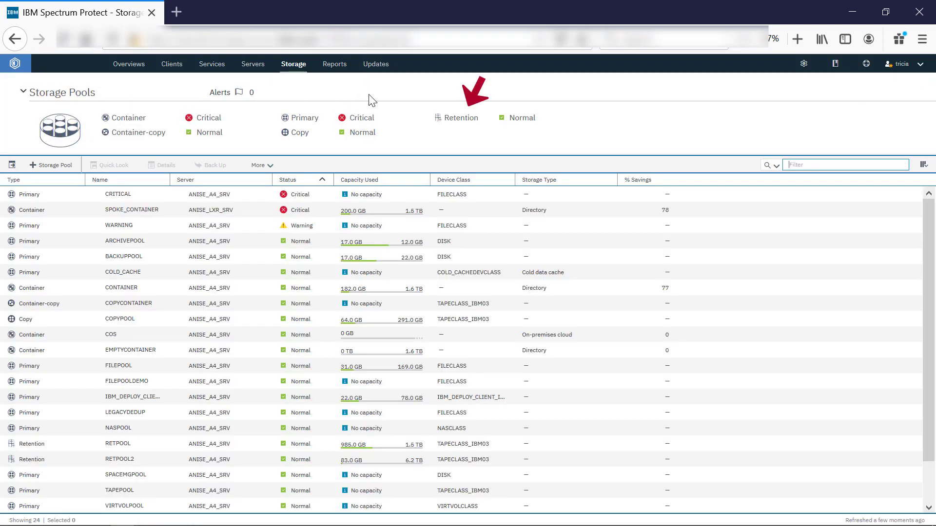
left_click(454, 123)
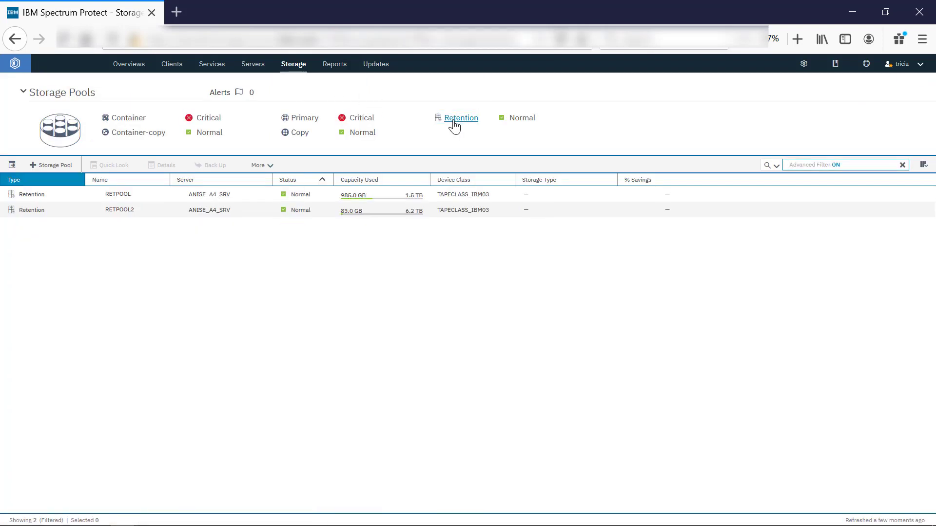
- Select RETPOOL, expand its Recent History, and find the Incomplete copy of set 872
left_click(112, 197)
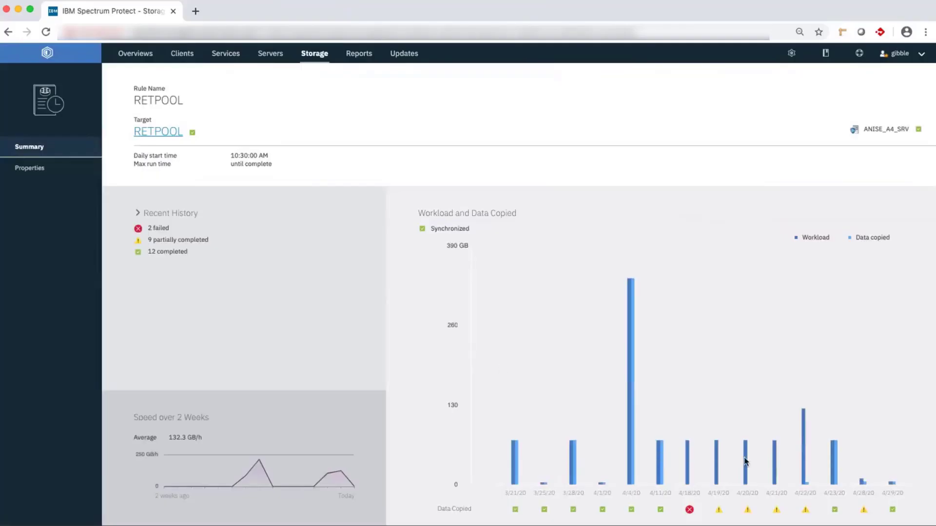
mouse_move(747, 461)
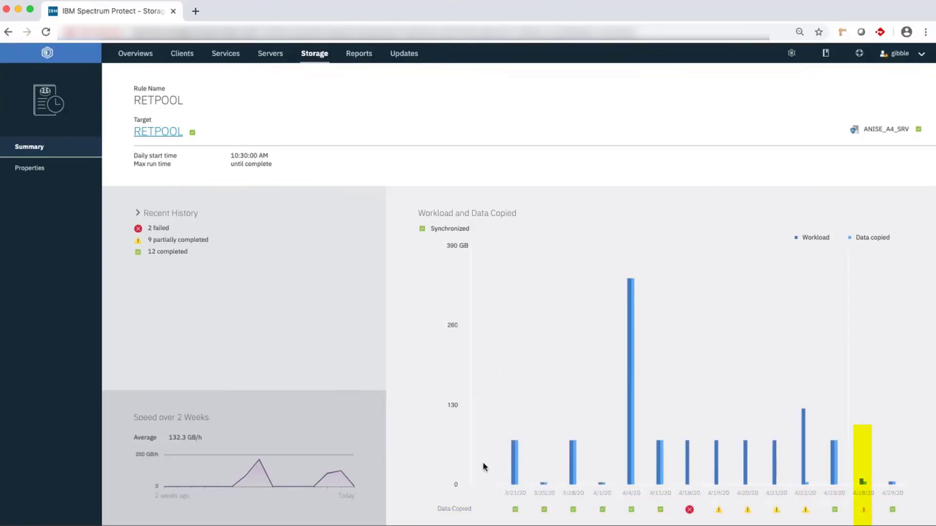
mouse_move(861, 524)
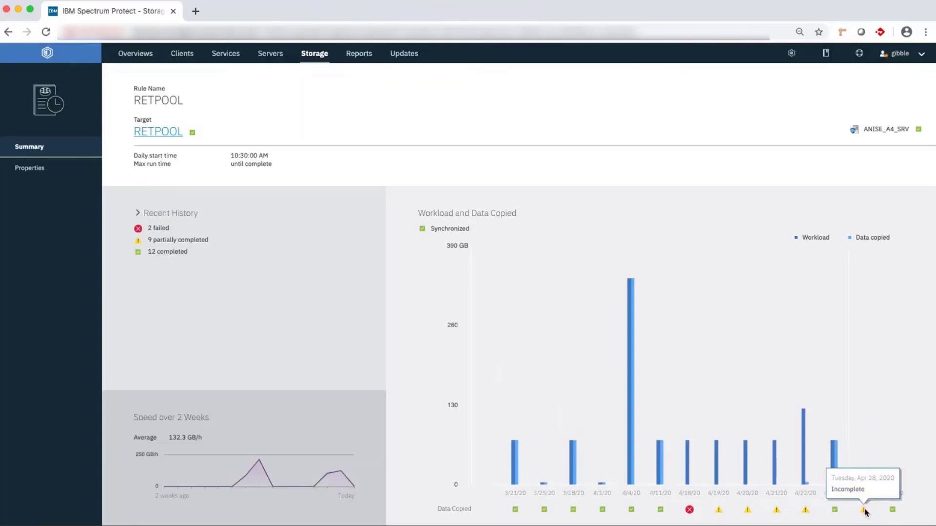
left_click(137, 215)
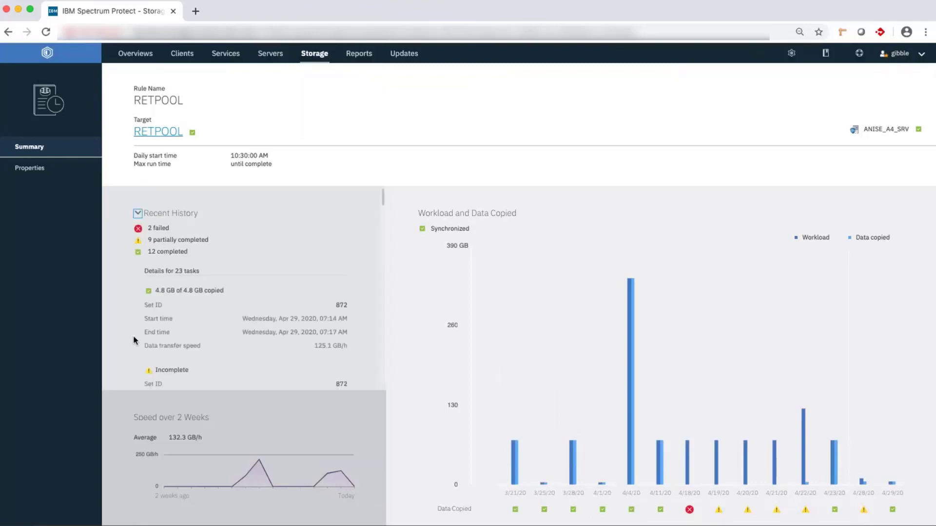
scroll(135, 340, "down", 3)
scroll(136, 339, "up", 1)
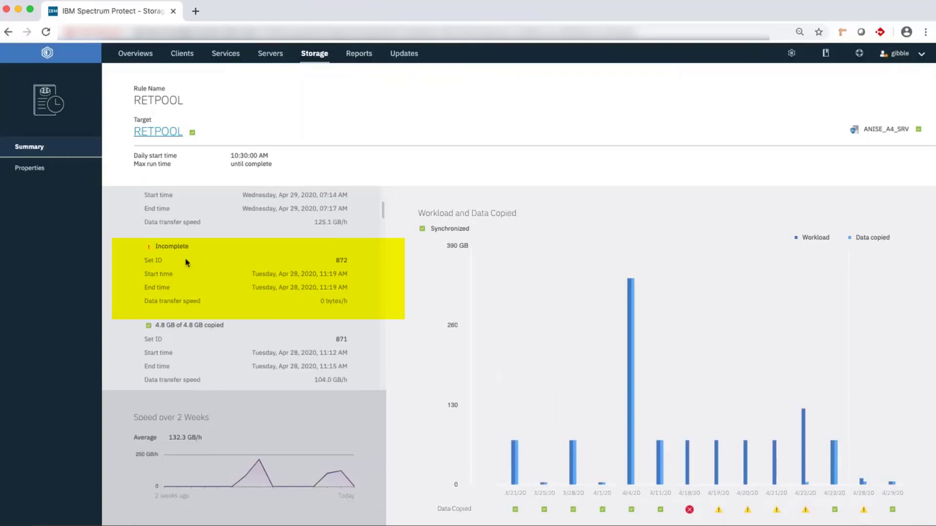
- Jump to retention set 872, open its properties, and view its activity log
mouse_move(206, 252)
left_click(341, 262)
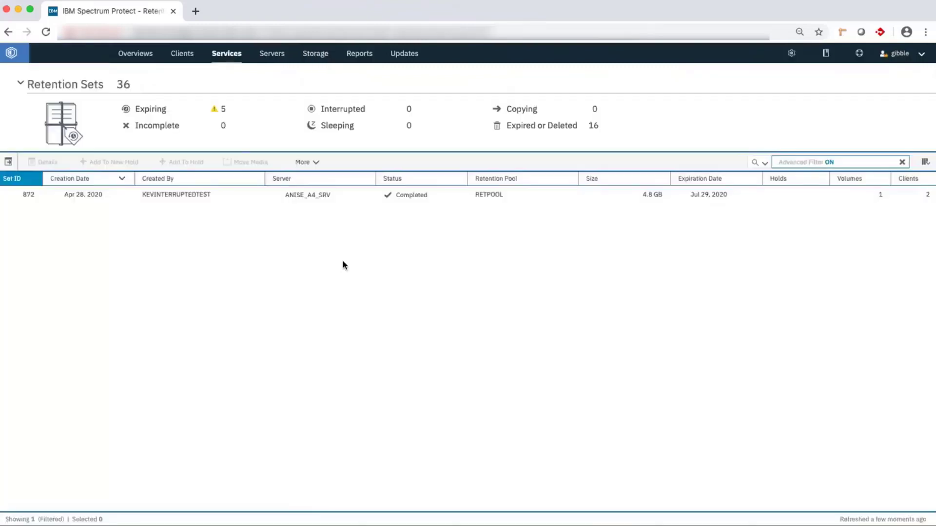
double_click(226, 196)
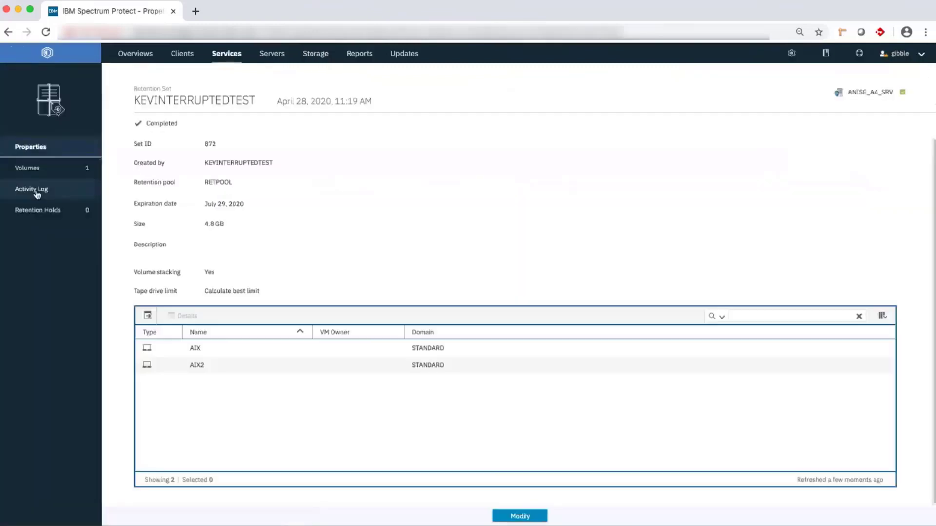
left_click(37, 192)
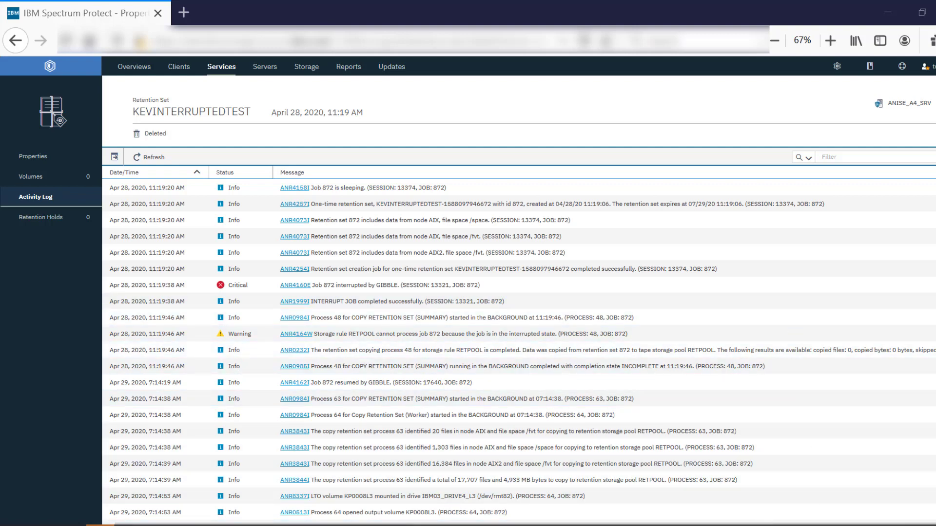
mouse_move(307, 73)
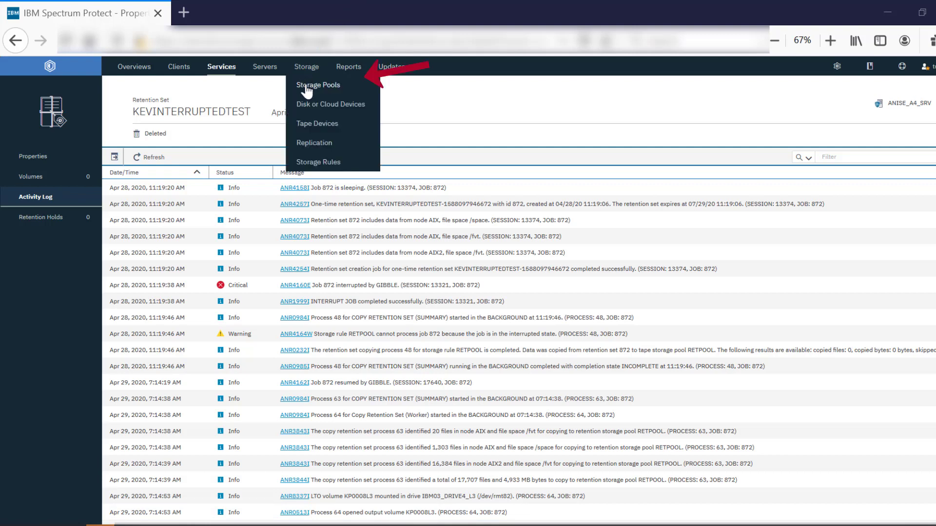
- Begin adding a Retention storage pool and advance to its Identity page
left_click(306, 87)
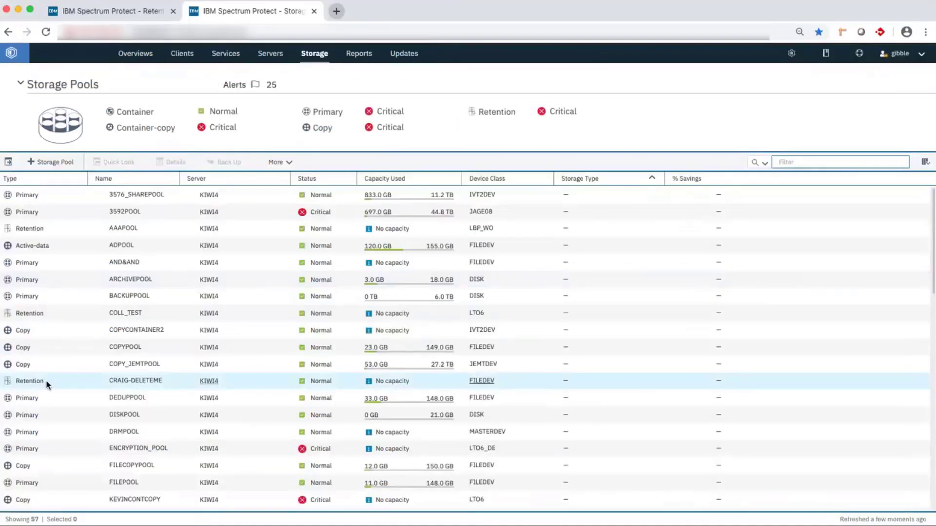
scroll(52, 381, "down", 5)
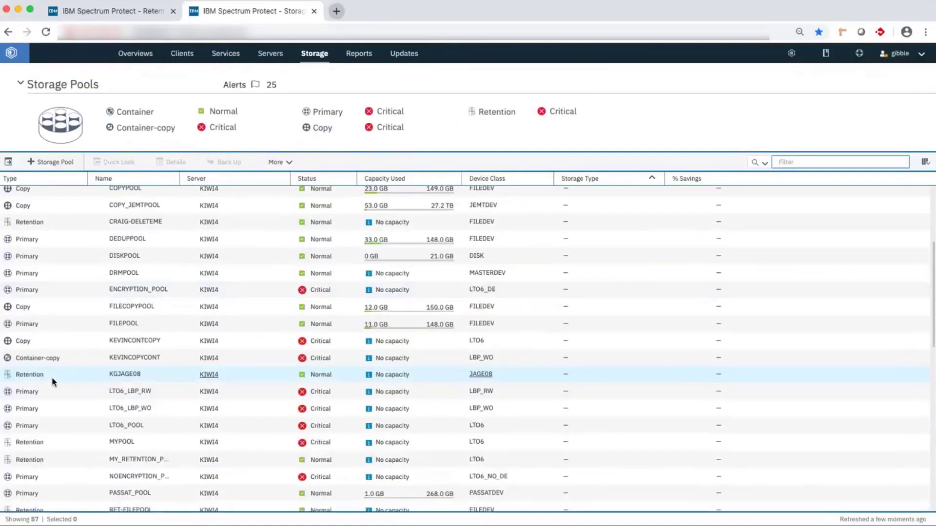
scroll(52, 377, "up", 5)
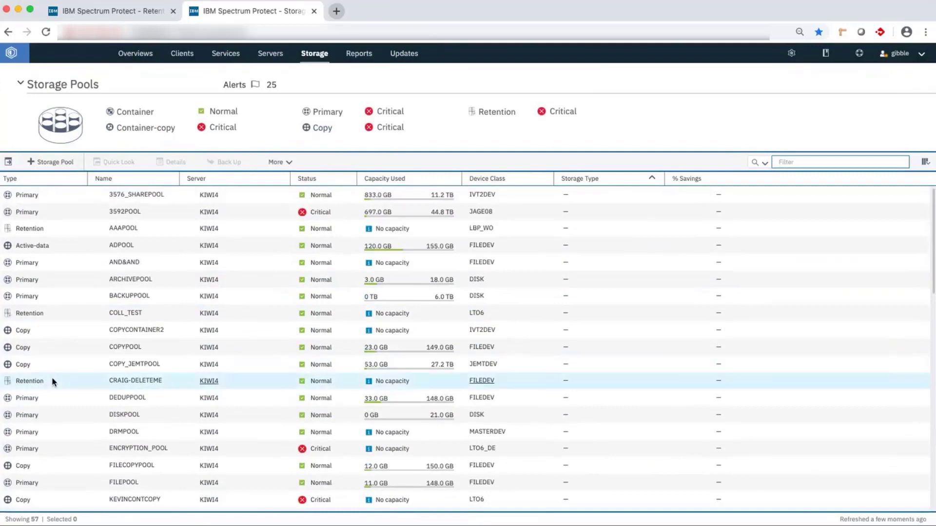
scroll(52, 376, "down", 2)
scroll(51, 376, "up", 2)
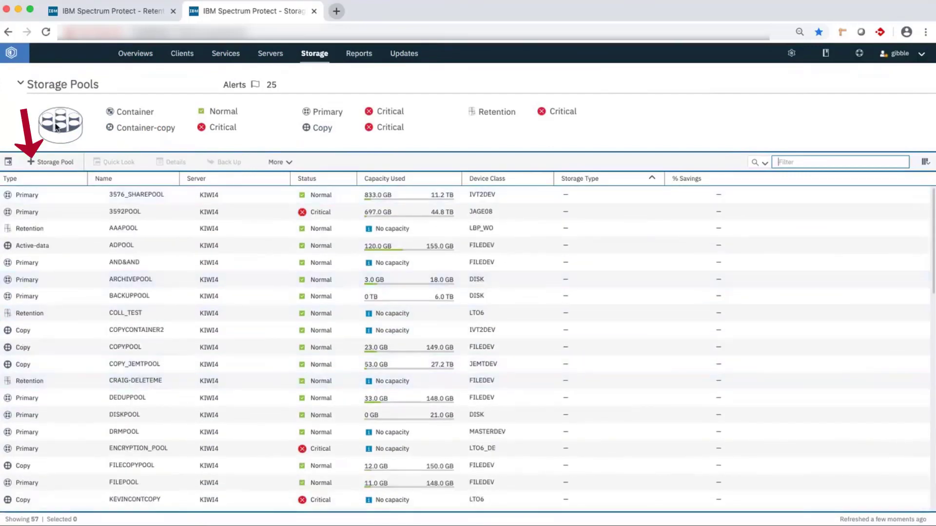
left_click(61, 166)
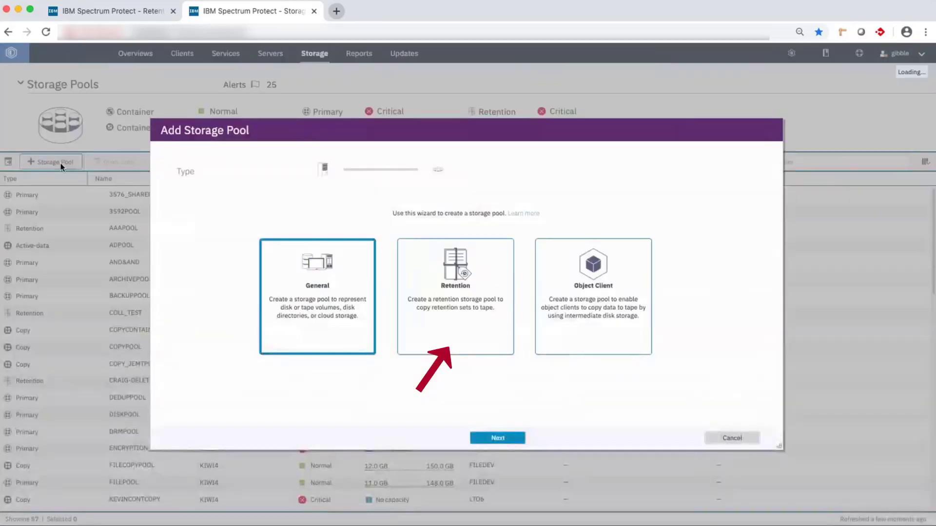
left_click(454, 294)
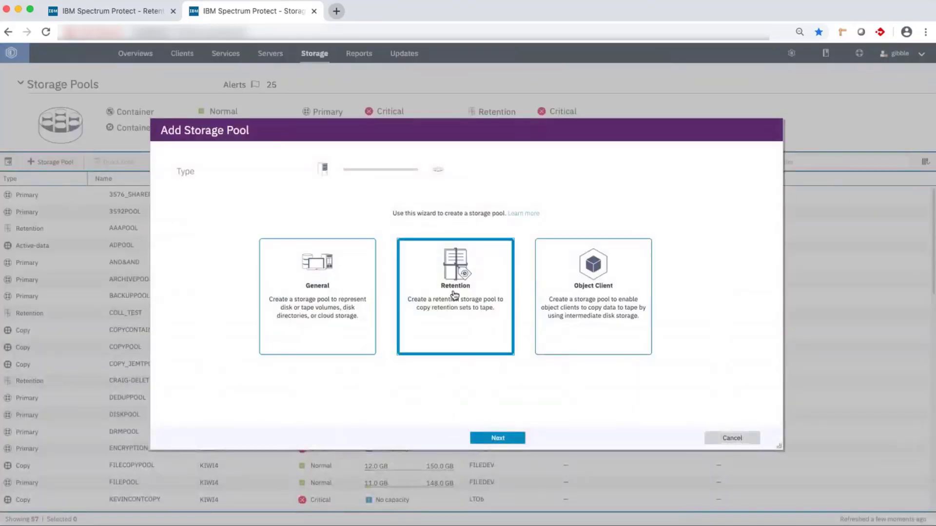
left_click(501, 437)
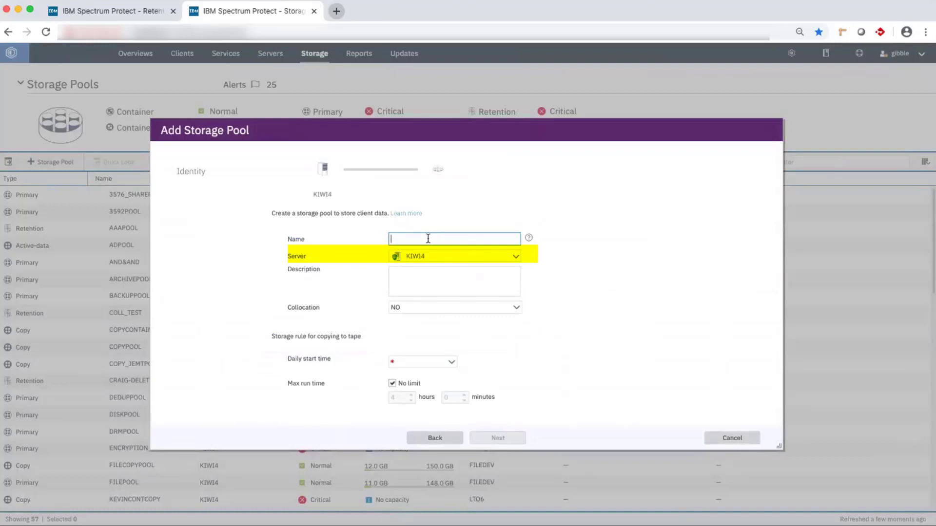
- Enter RETENTION_POOL_2020 as the pool name and set the daily tape copy start to 12:30 AM
type("RETENTION_POOL_@")
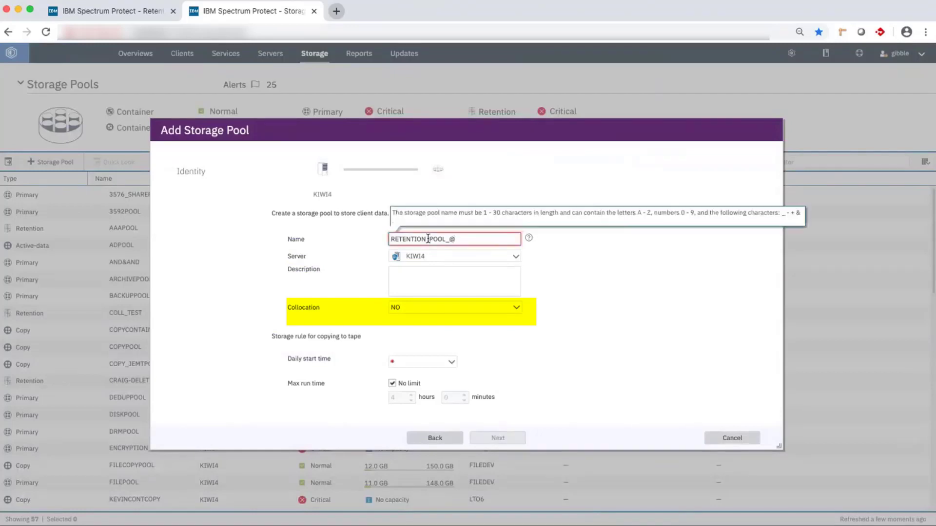
key("BackSpace")
type("2020")
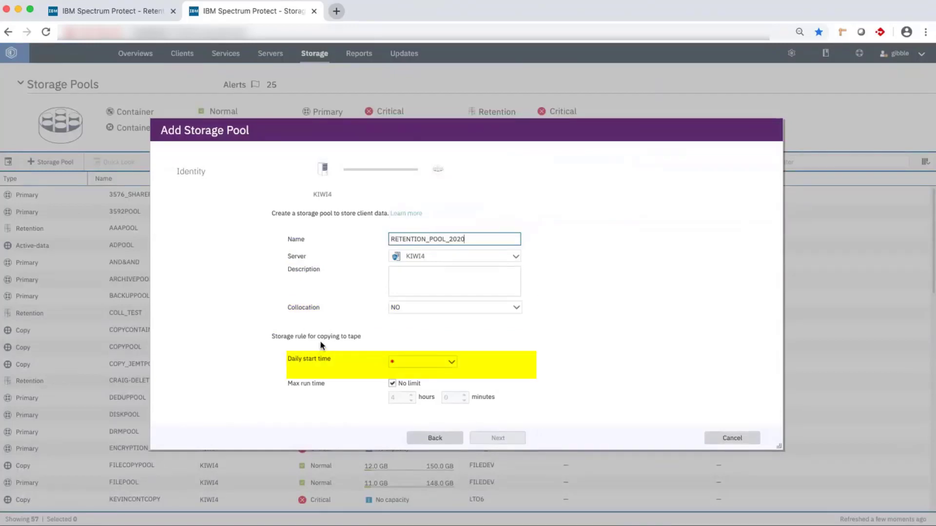
left_click(453, 364)
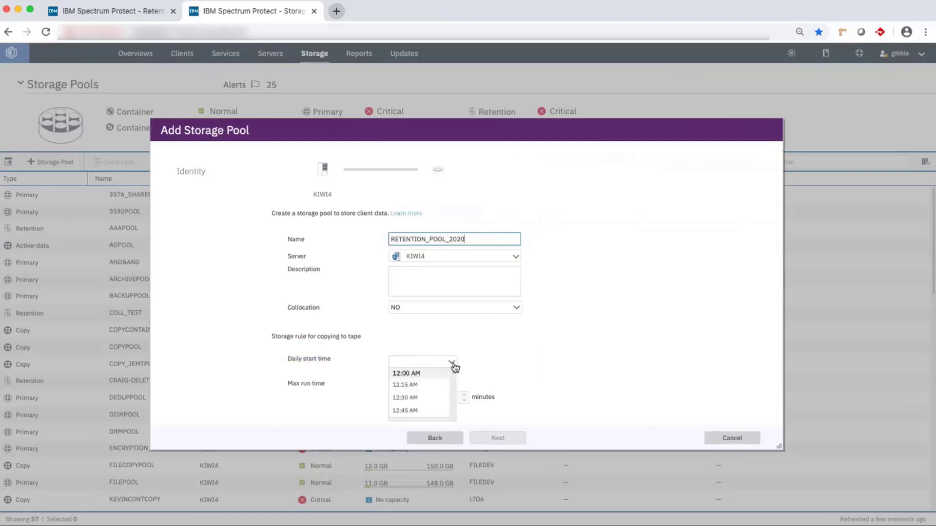
left_click(436, 398)
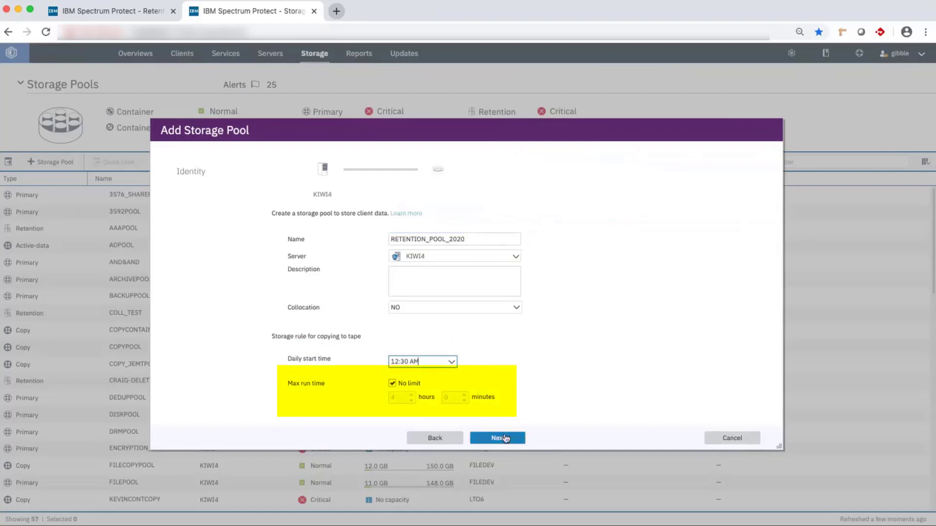
left_click(505, 437)
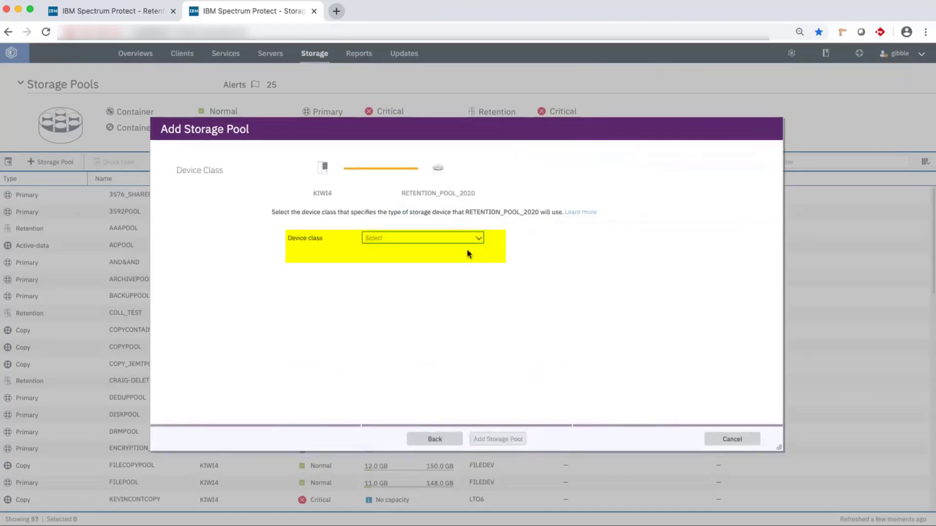
- Create RETENTION_POOL_2020 with device class LTO6, then close the wizard to view retention rules
left_click(467, 238)
left_click(395, 329)
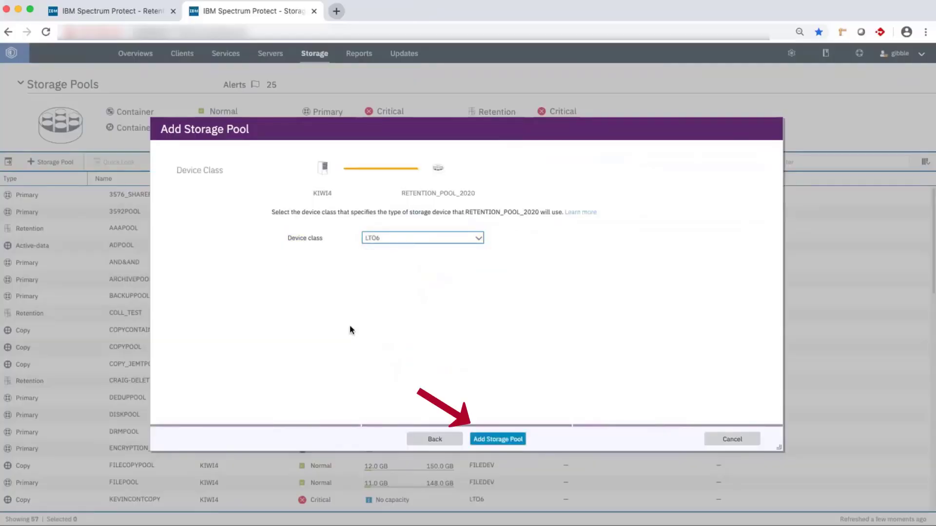
left_click(481, 438)
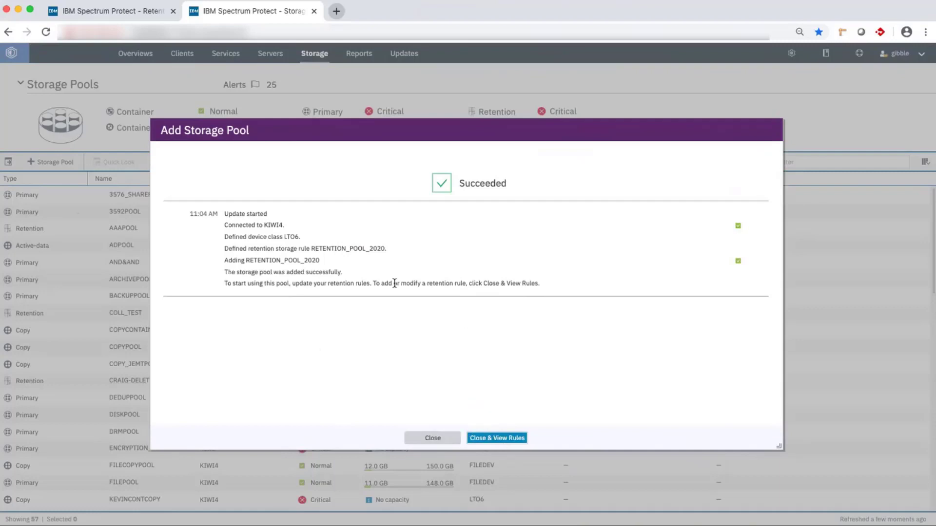
left_click(499, 438)
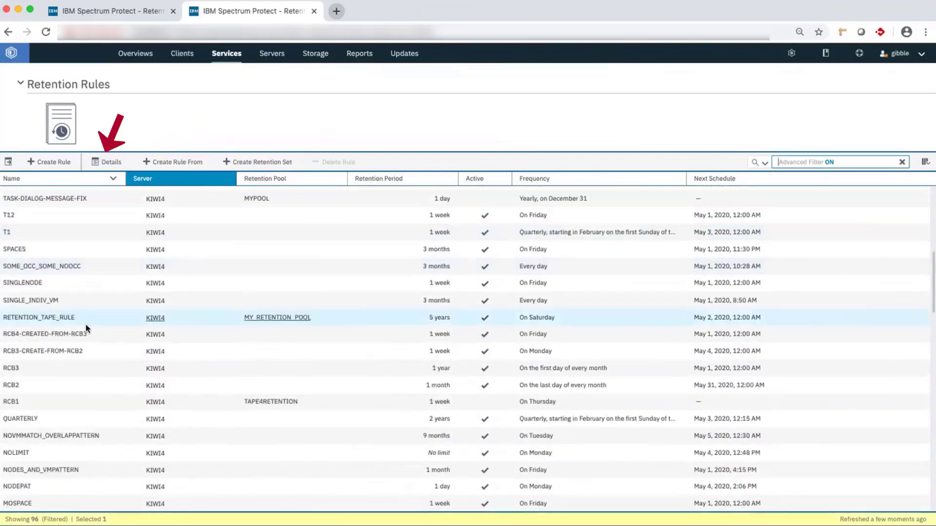
- Edit rule RCB3's properties, select RETENTION_POOL_2020 as its retention pool, and save
double_click(88, 374)
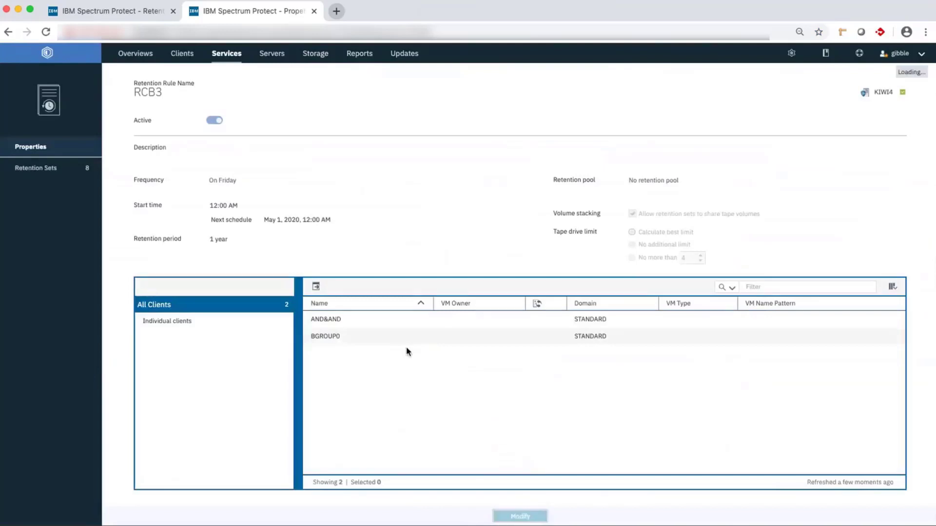
left_click(513, 516)
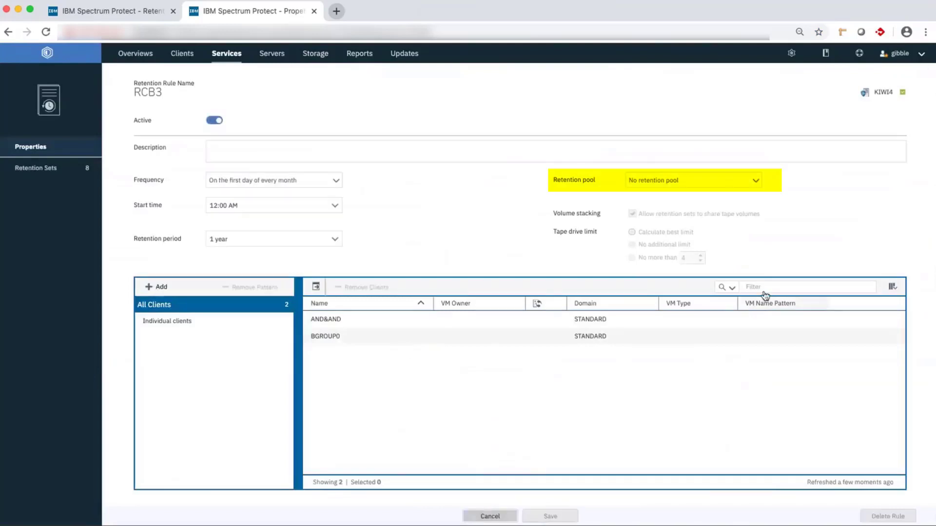
left_click(756, 181)
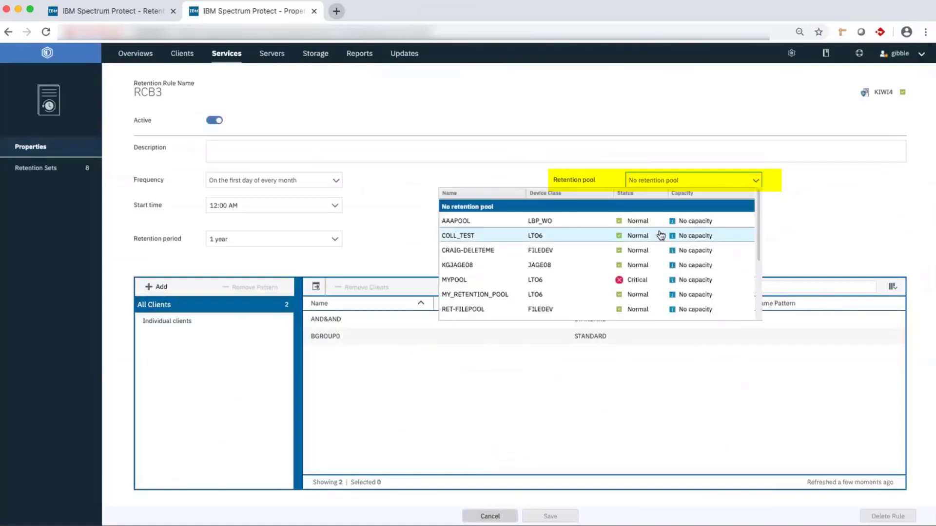
scroll(626, 230, "down", 2)
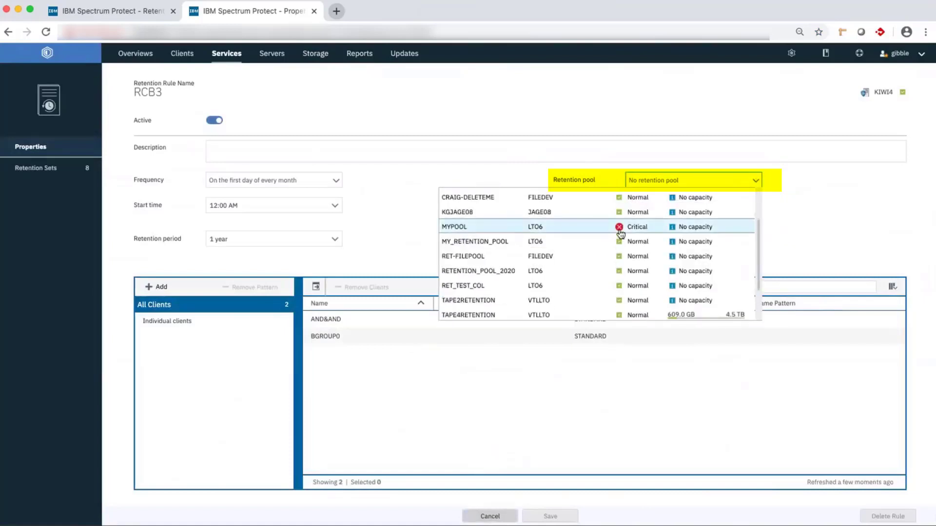
left_click(515, 273)
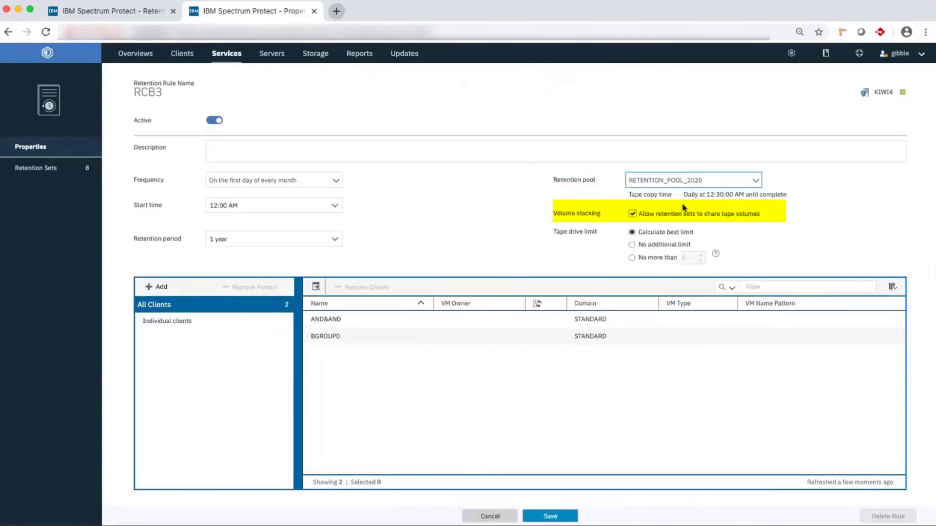
left_click(551, 514)
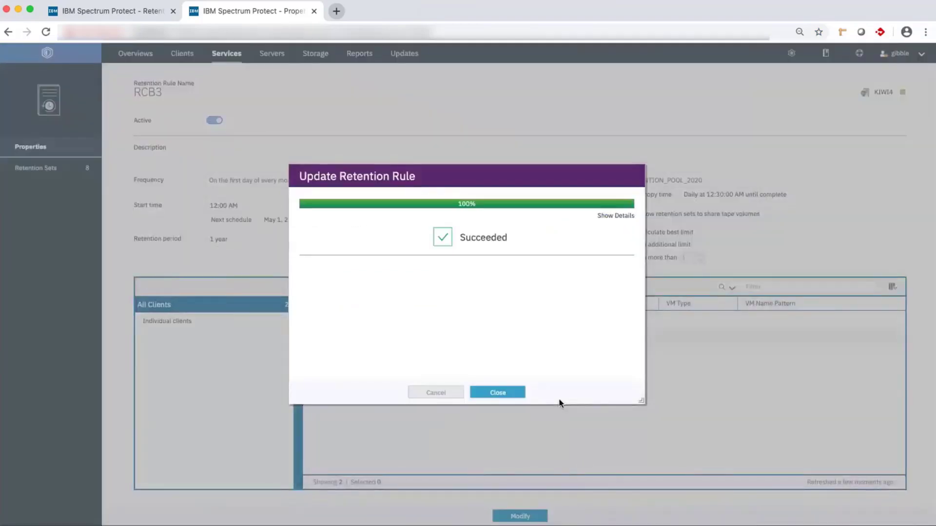
- Close the Update Retention Rule confirmation to return to the Overviews dashboard
left_click(494, 392)
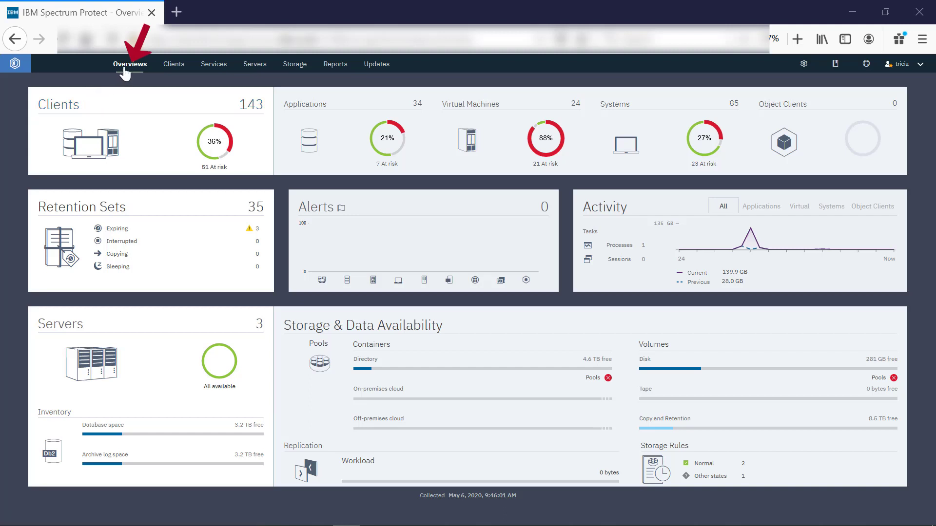
mouse_move(126, 71)
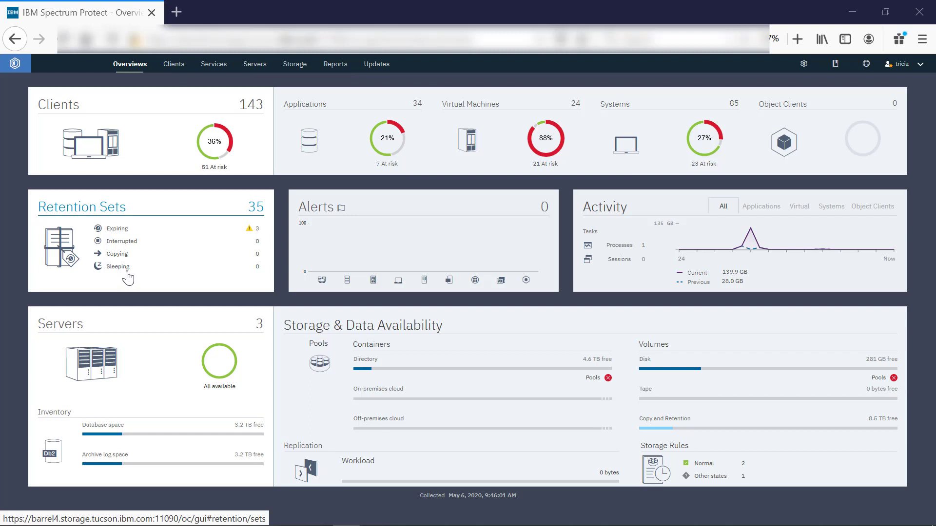
- Filter the Retention Sets tile to the expiring sets 851, 841 and 722
left_click(117, 229)
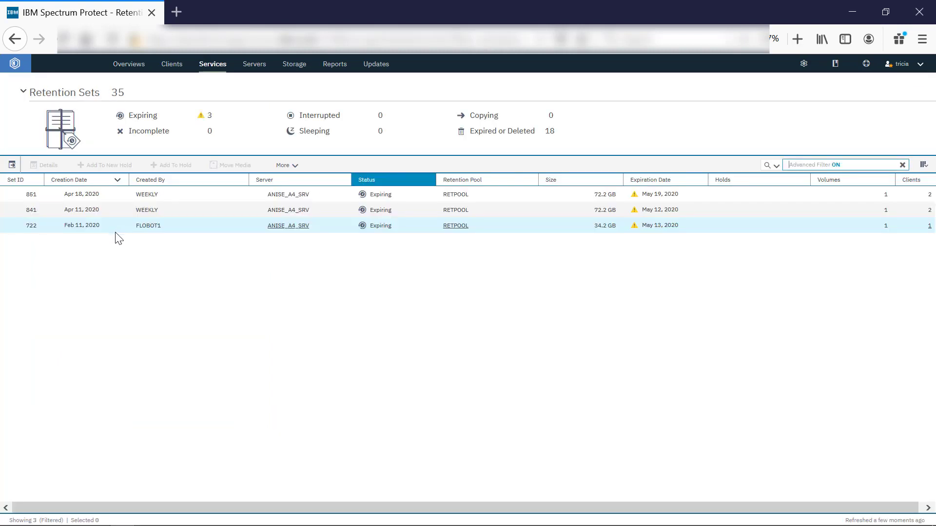